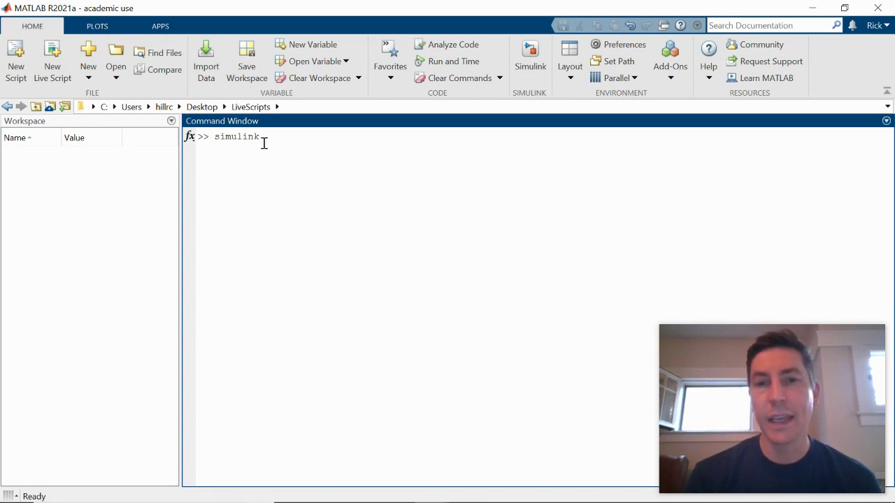
Step: Start Simulink, create a blank untitled model, and shift its window down to reveal MATLAB
click(526, 55)
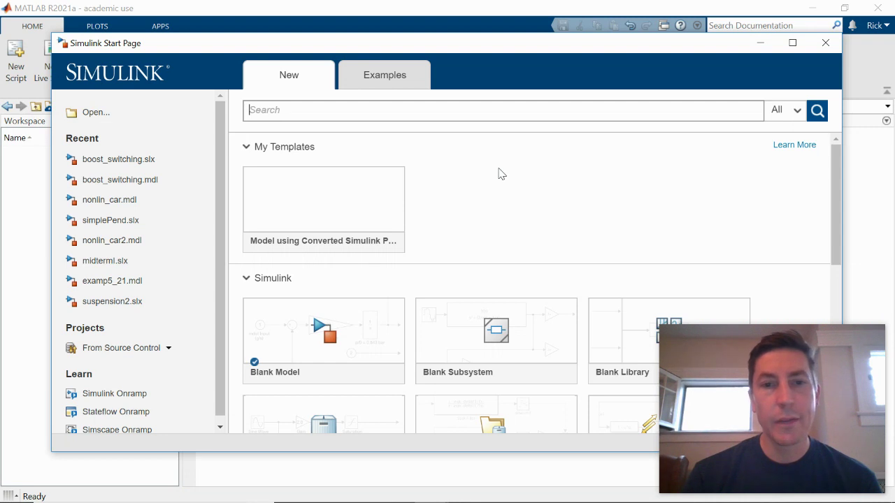
mouse_move(316, 334)
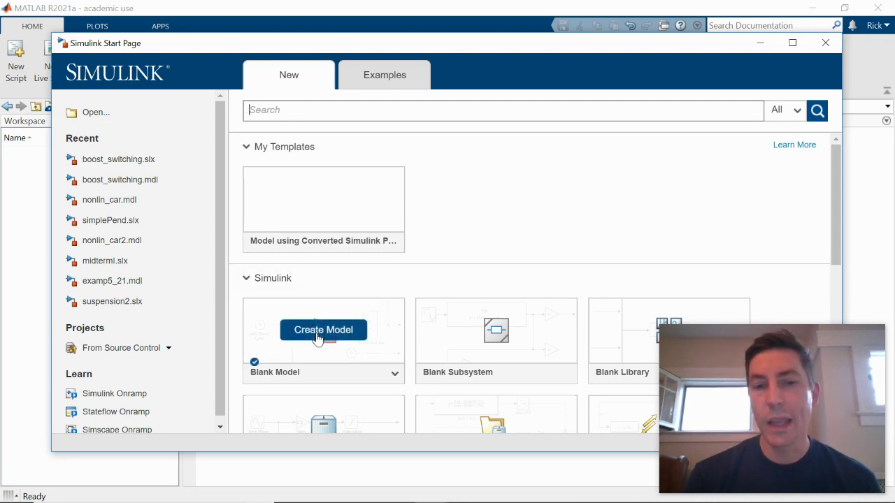
click(320, 330)
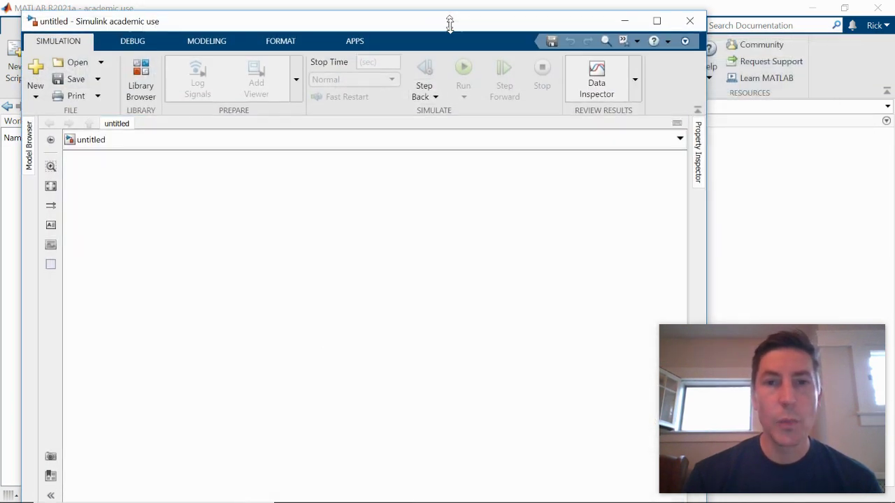
drag(451, 21, 542, 21)
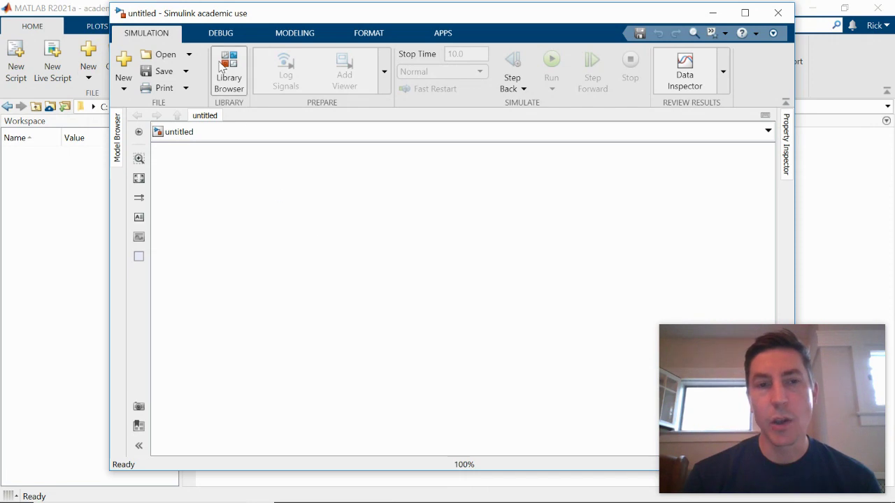
Step: Drag a Step block from the Library Browser's Sources category onto the untitled model canvas
click(220, 65)
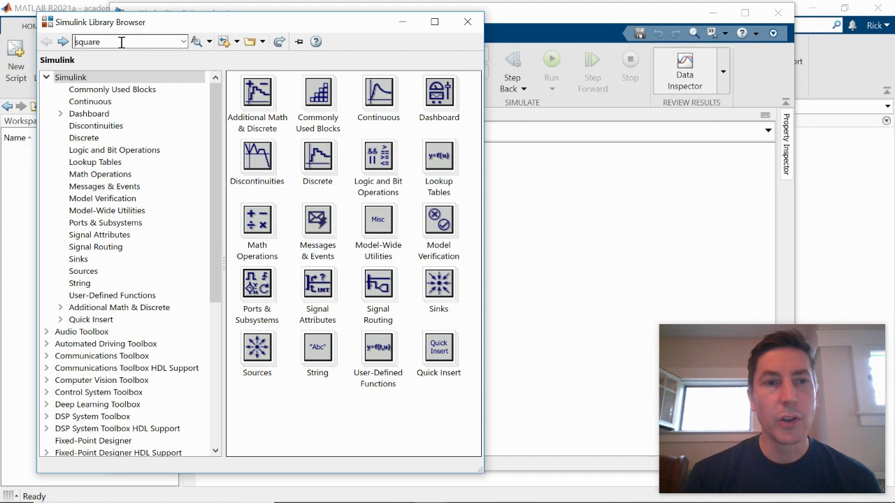
double_click(87, 42)
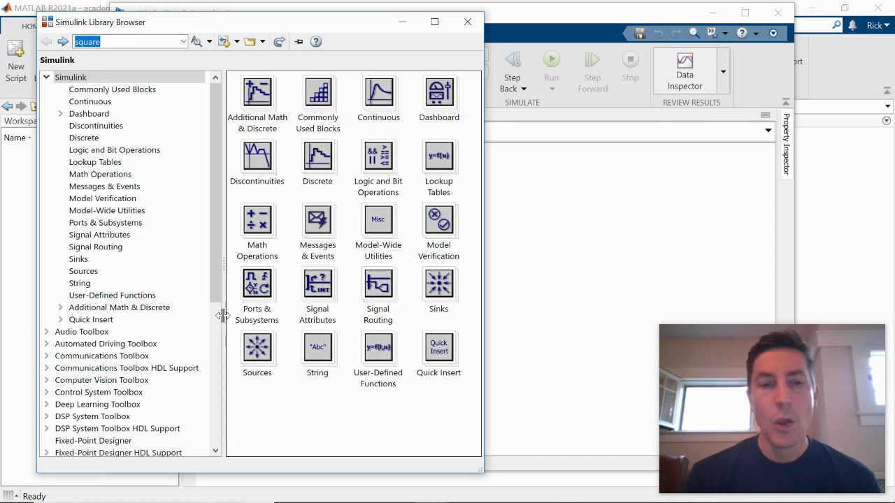
click(262, 362)
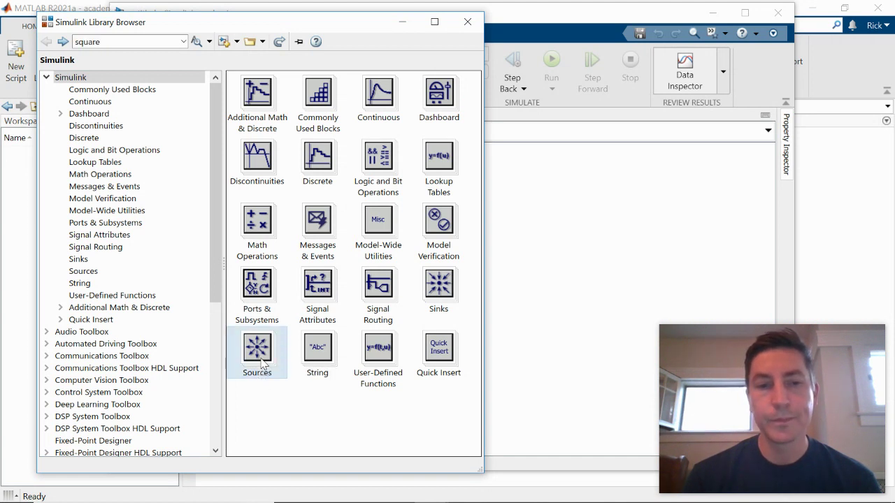
double_click(262, 362)
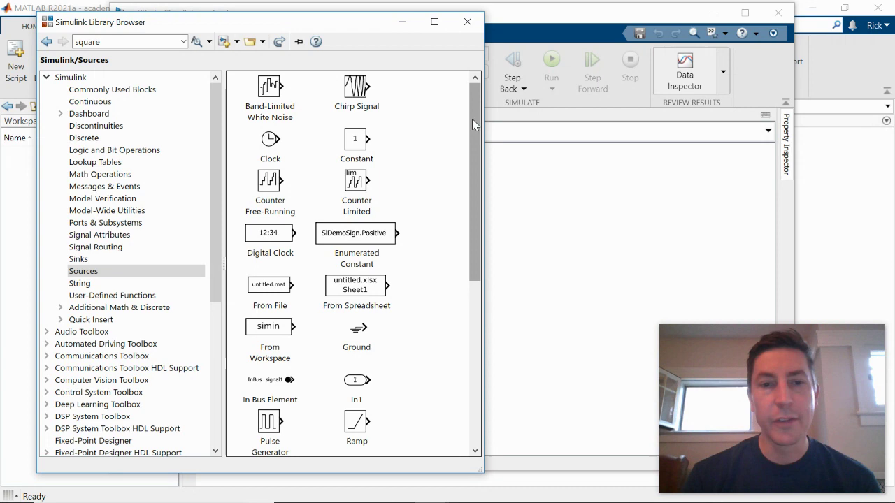
drag(472, 119, 472, 248)
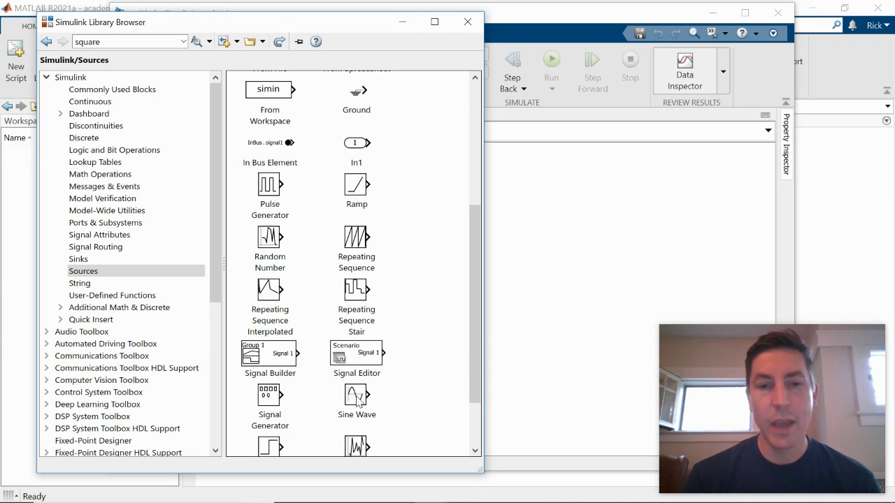
drag(473, 343, 471, 380)
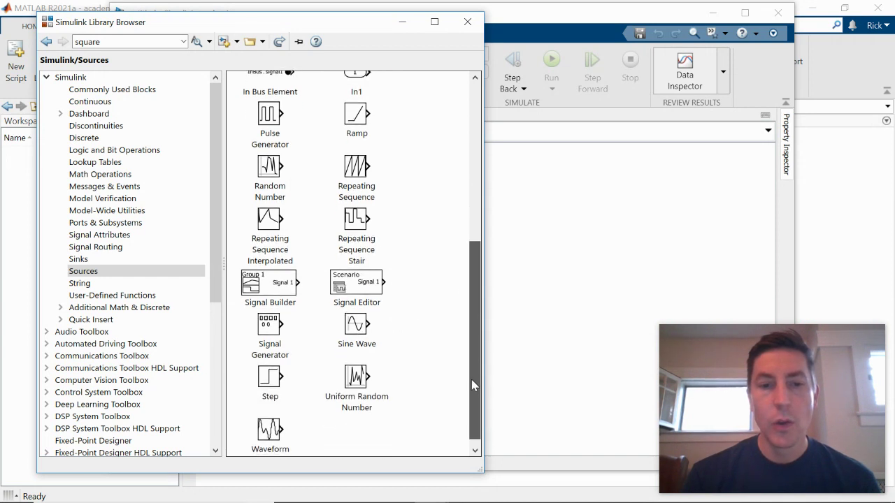
click(270, 387)
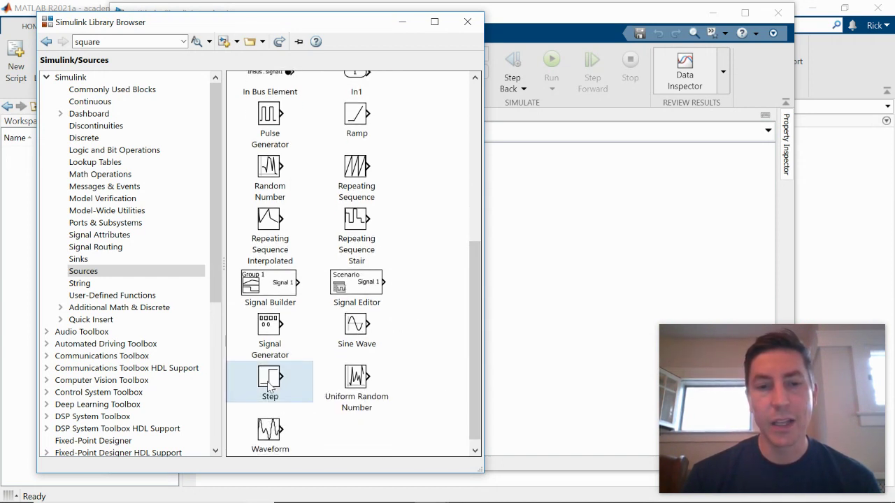
drag(270, 386, 515, 236)
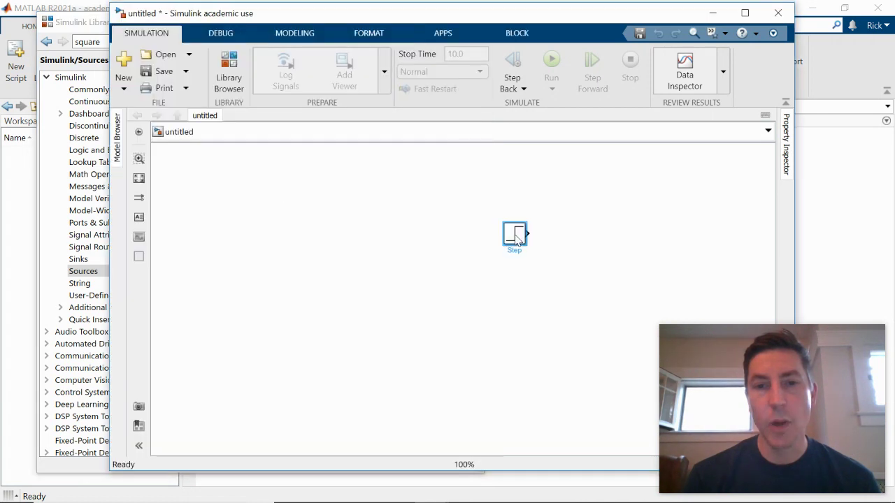
click(88, 22)
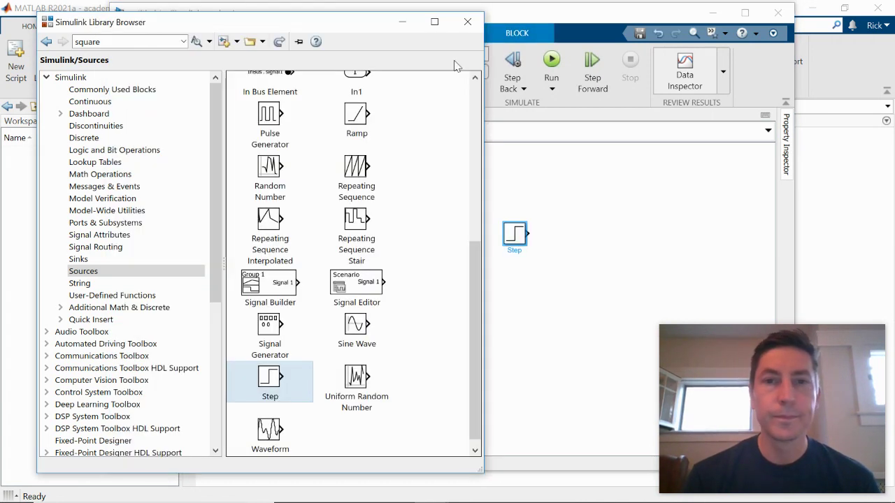
Step: Move the Step block to the canvas's left side and accept its parameters unchanged
click(467, 22)
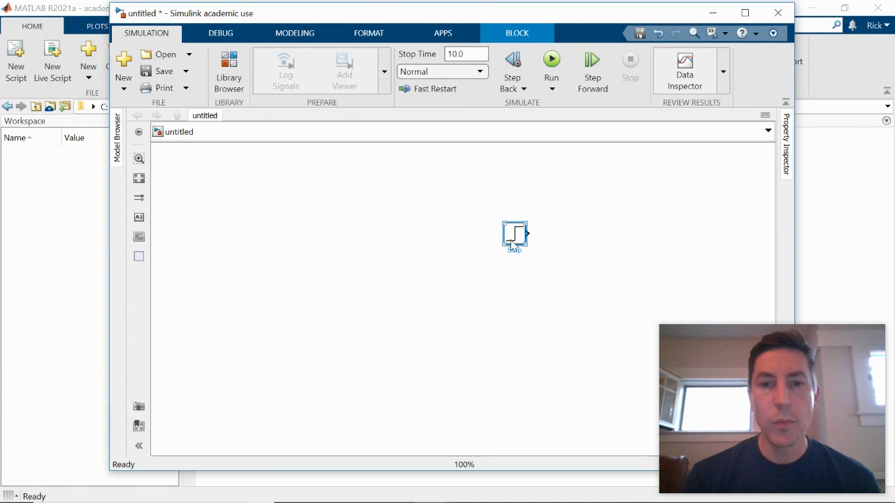
drag(511, 246, 207, 270)
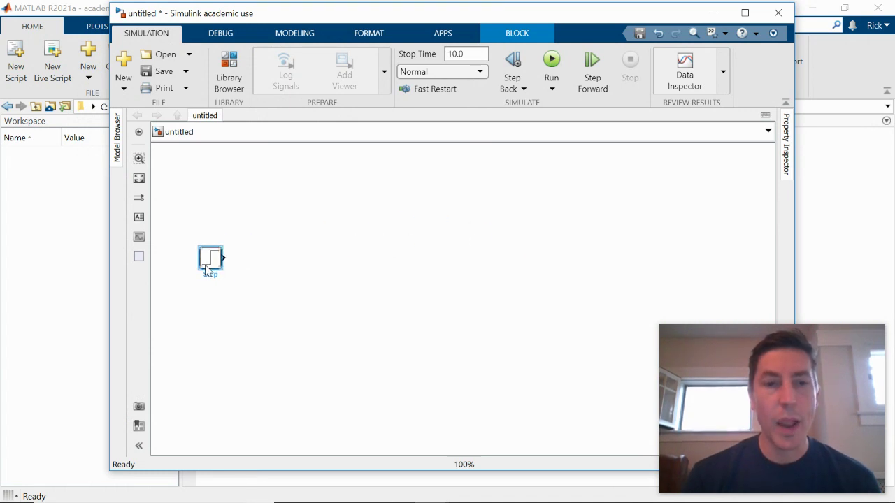
double_click(208, 265)
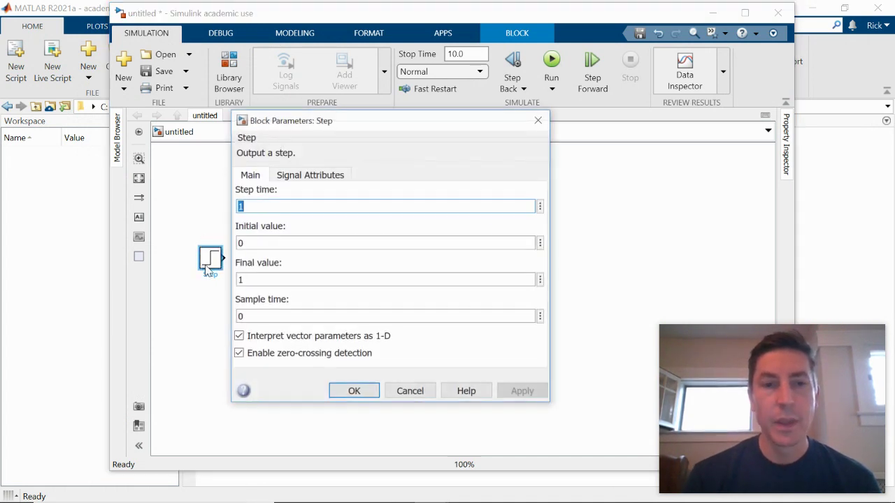
click(251, 244)
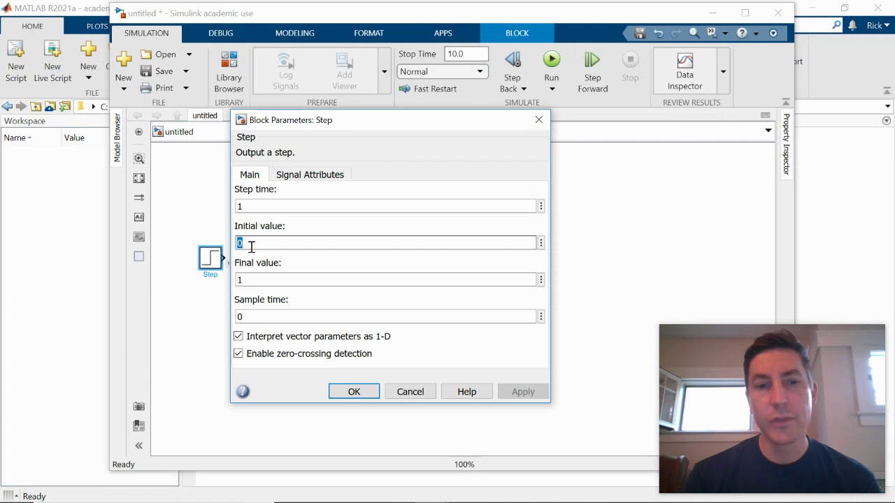
click(249, 279)
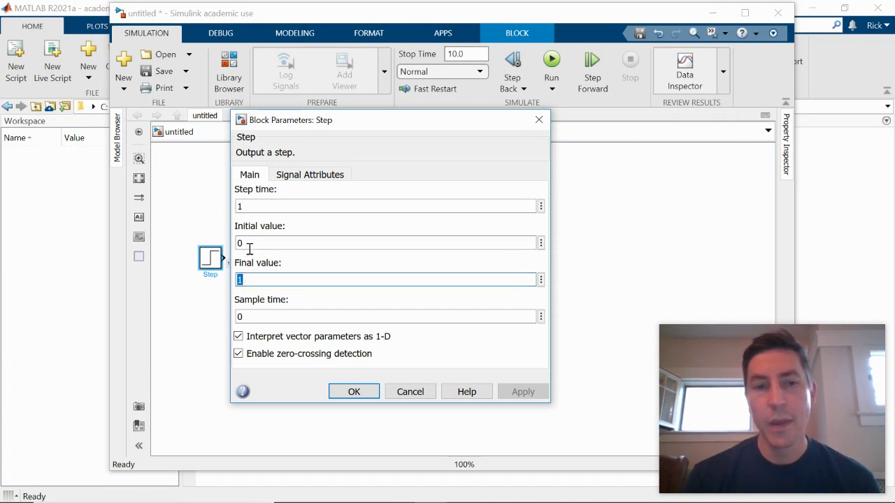
click(248, 204)
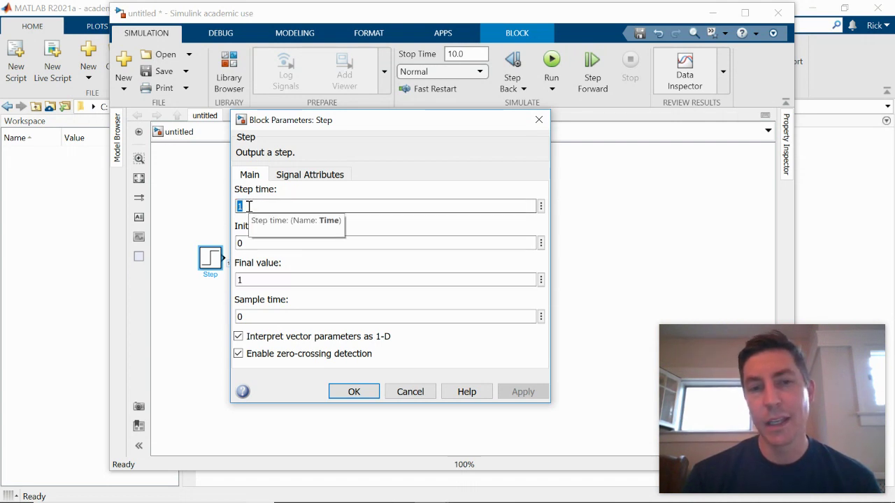
click(338, 391)
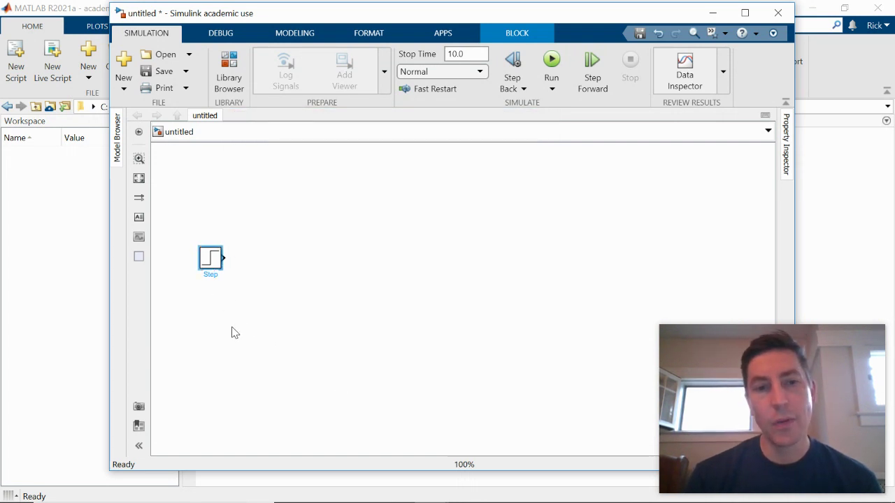
Step: Rename the Step block to 'u'
key(BackSpace)
key(BackSpace)
key(BackSpace)
key(BackSpace)
text(u)
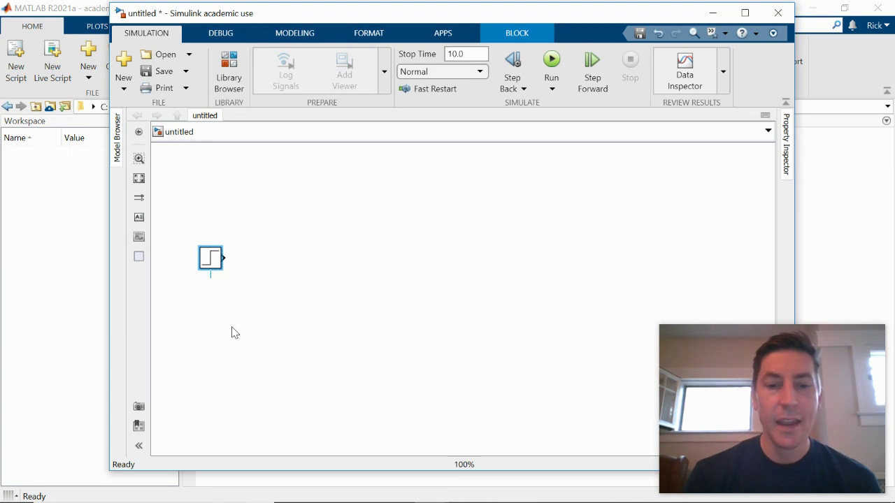
click(234, 333)
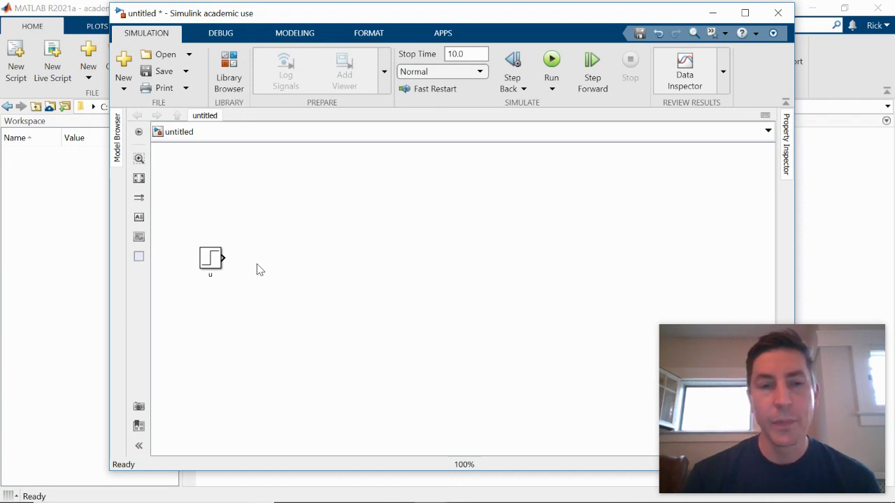
Step: Quick-insert a Sum block beside u and wire the step output into it
double_click(260, 270)
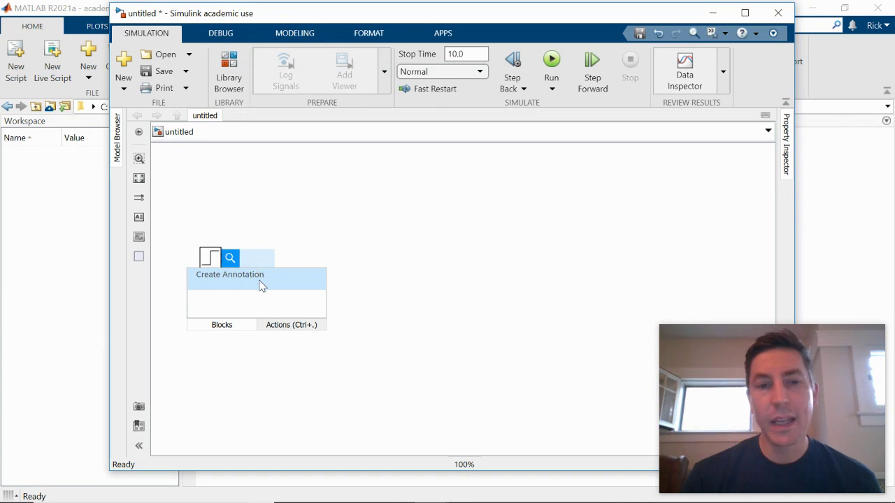
text(sum)
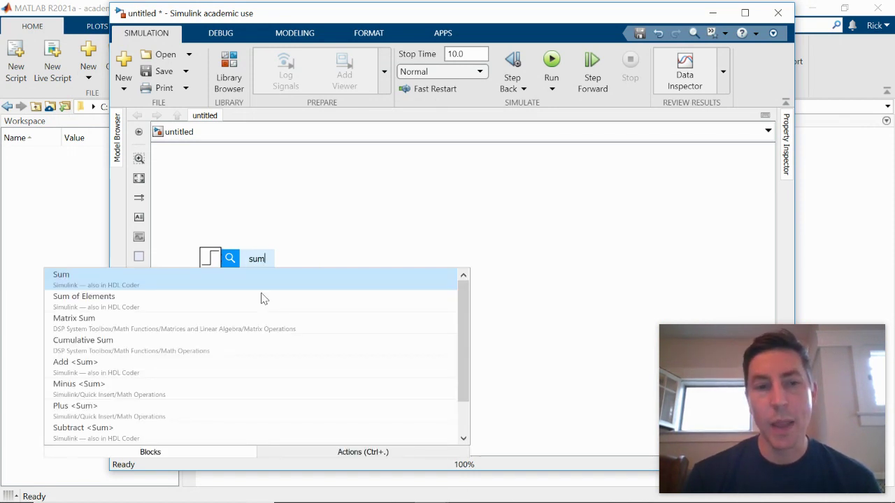
click(90, 282)
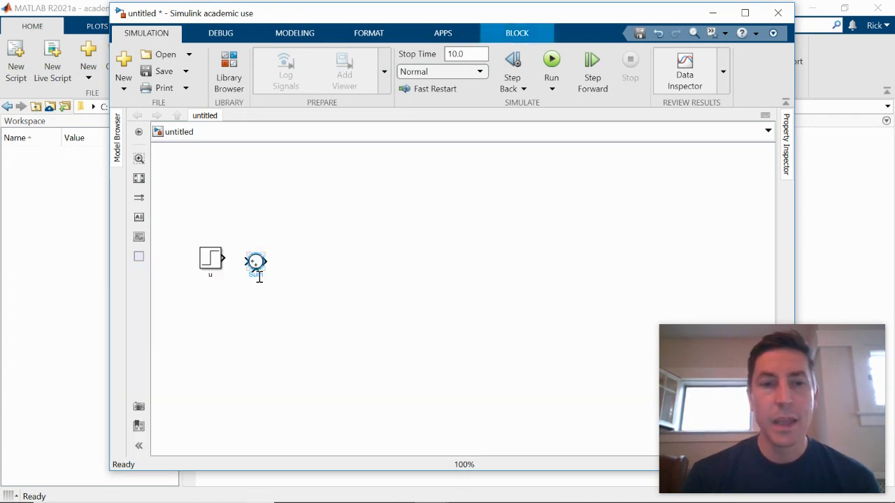
mouse_move(256, 265)
mouse_down()
mouse_move(267, 261)
mouse_move(225, 258)
mouse_move(234, 260)
mouse_up()
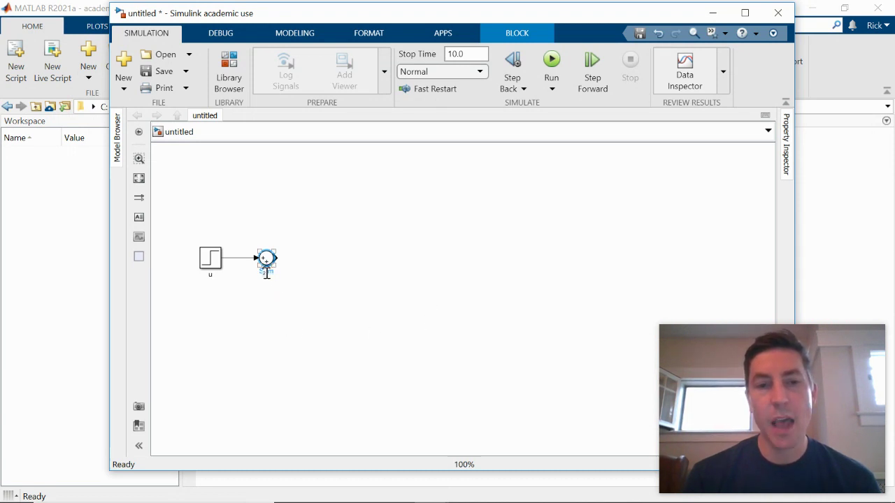
Step: Change the Sum block's list of signs from |++ to |+-
double_click(267, 260)
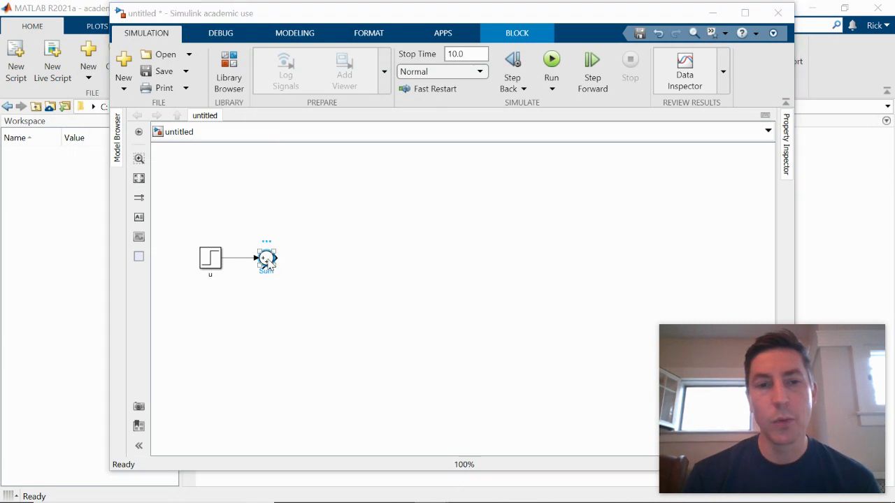
double_click(328, 273)
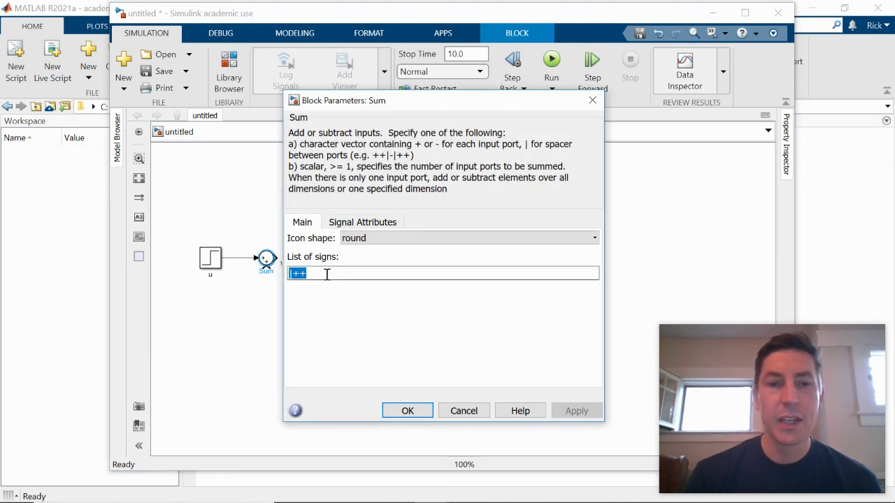
click(327, 274)
key(BackSpace)
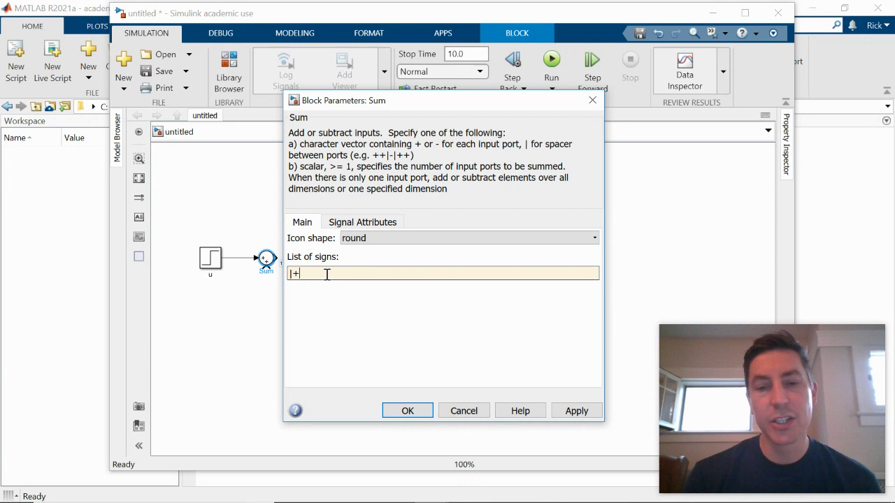
text(-)
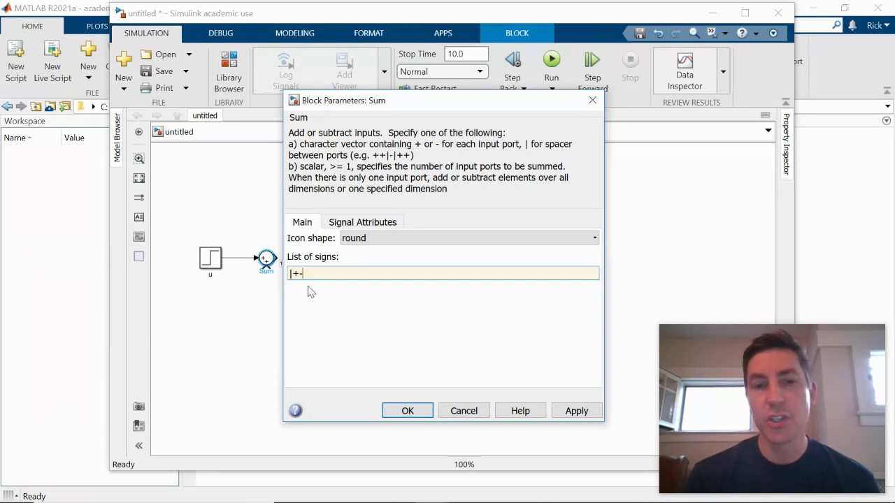
click(406, 411)
click(365, 362)
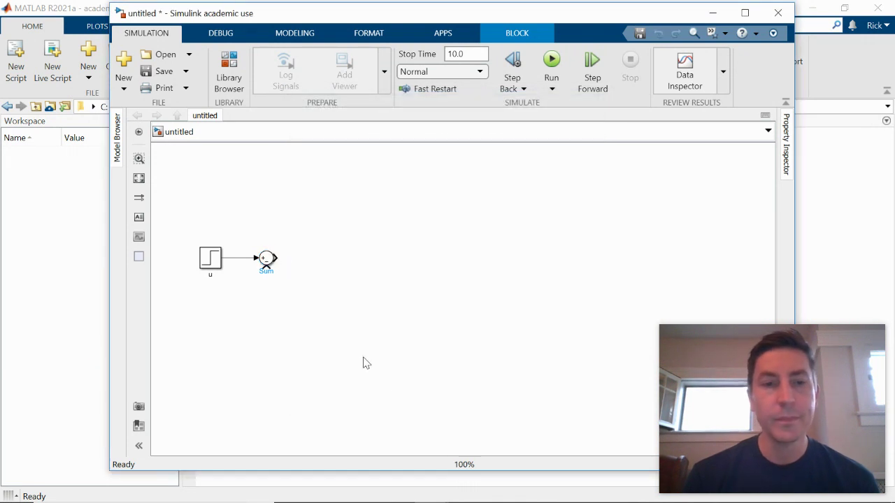
Step: Quick-insert an Integrator (1/s) after the Sum block and wire the Sum output to it
double_click(345, 257)
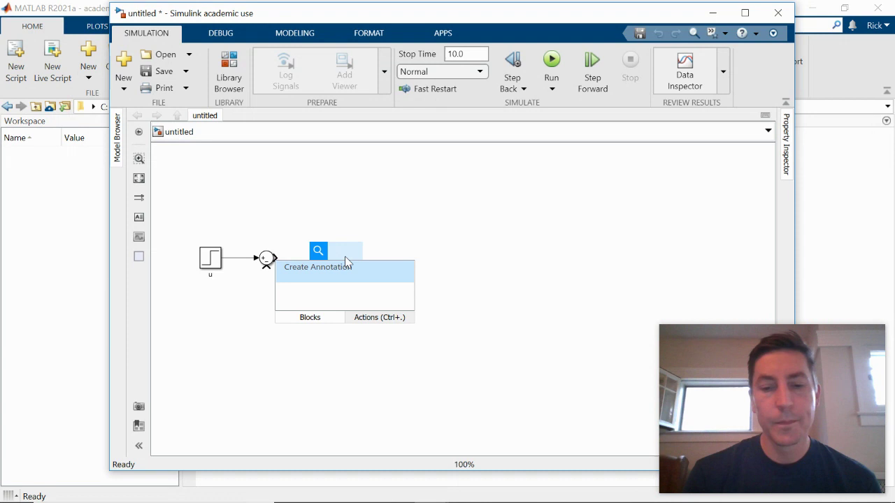
text(inte)
click(326, 270)
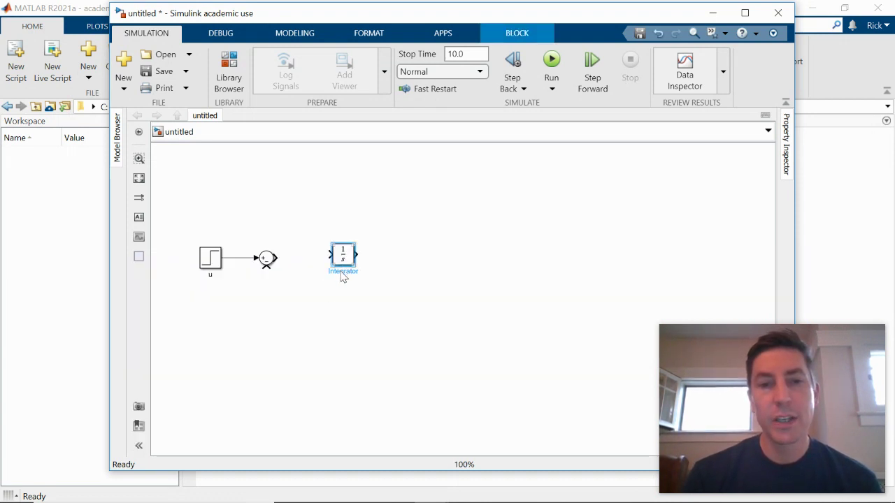
drag(342, 274, 342, 278)
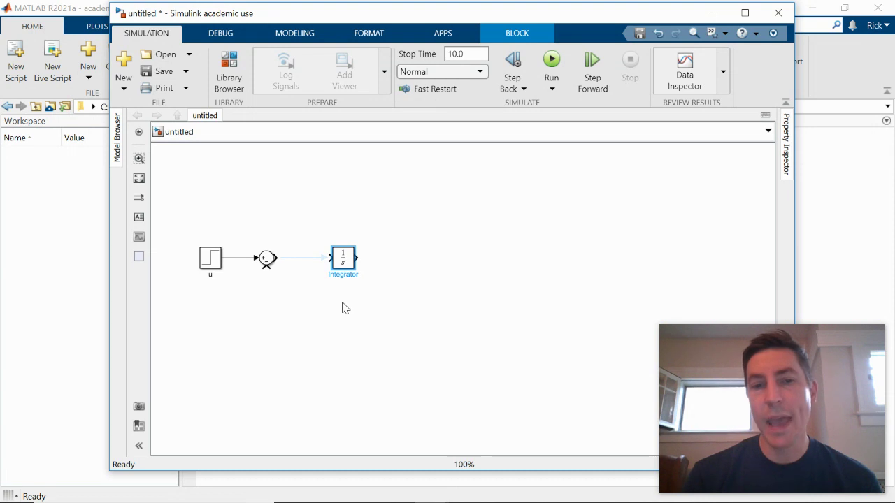
click(304, 260)
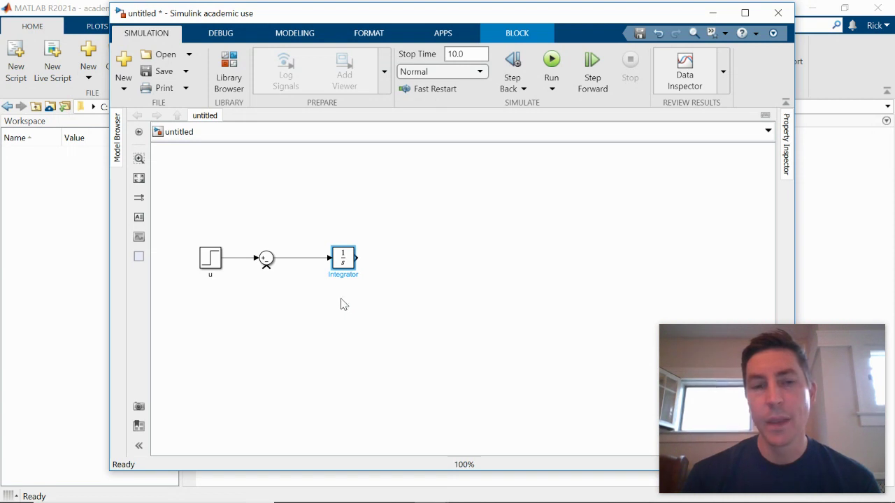
Step: Add an 'x_dot' annotation above the Sum-to-Integrator line
double_click(302, 254)
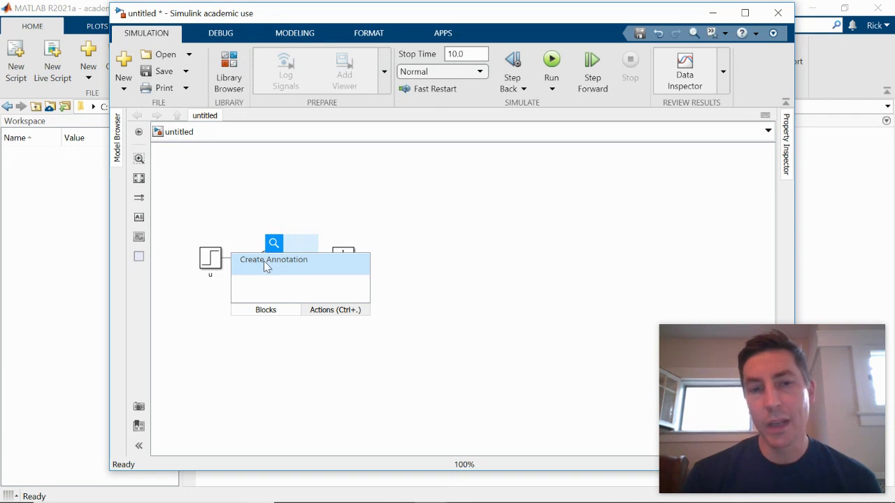
click(267, 267)
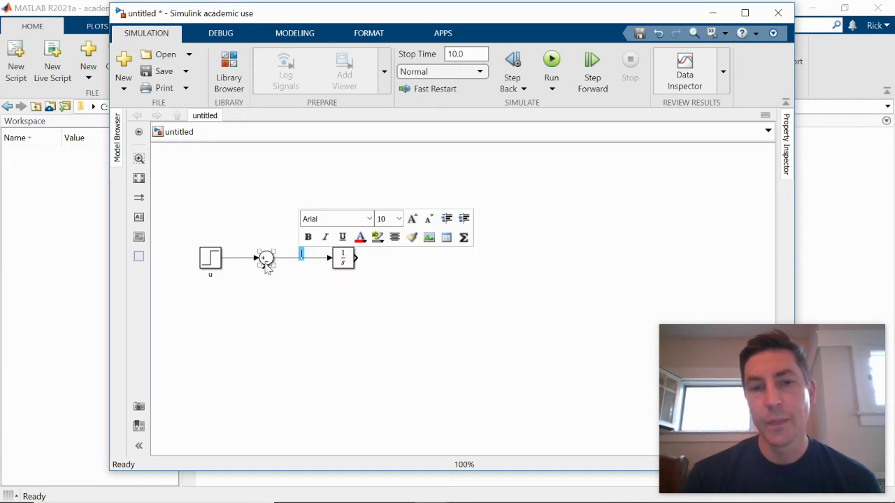
text(x_dot)
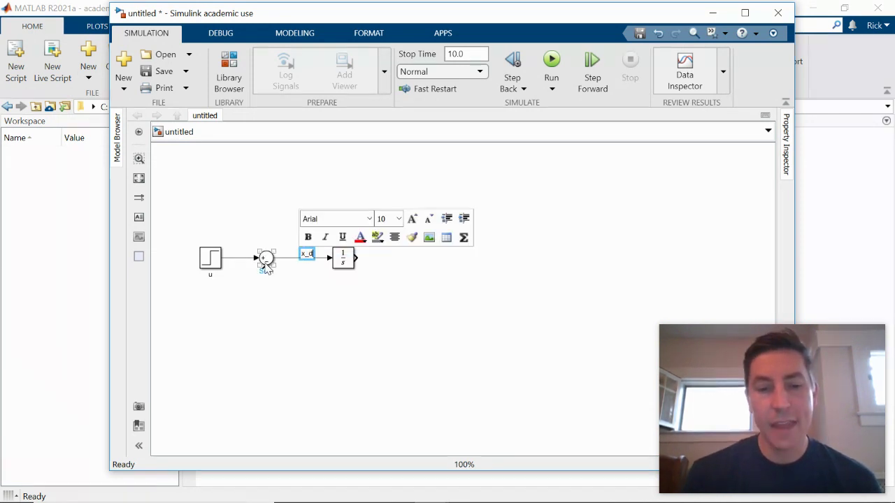
click(311, 296)
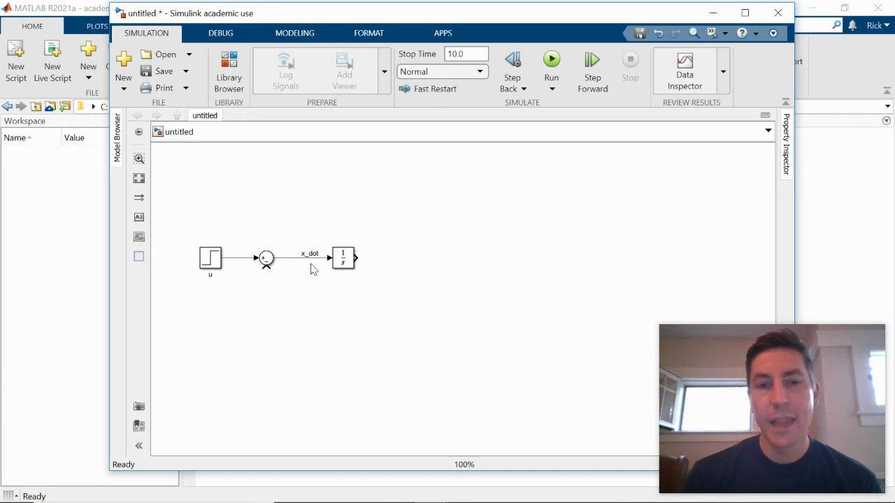
drag(313, 256, 309, 257)
click(315, 296)
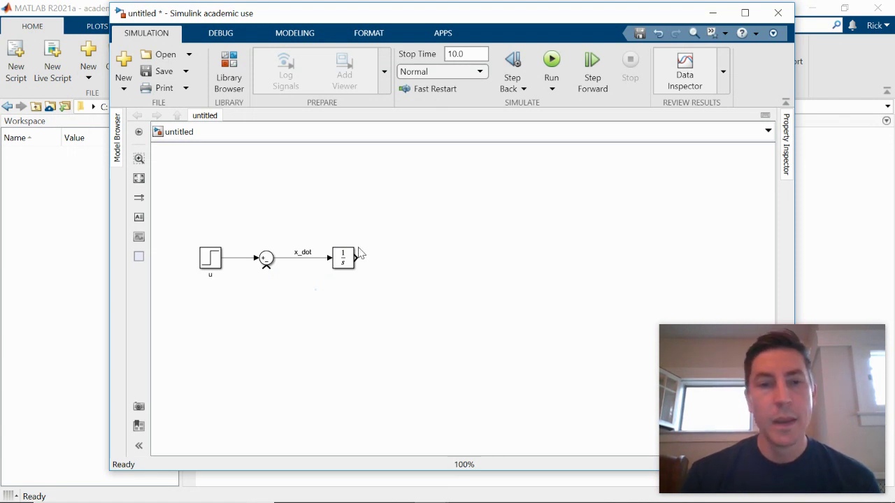
Step: Draw an open output line from the Integrator and label it 'x'
drag(357, 258, 411, 258)
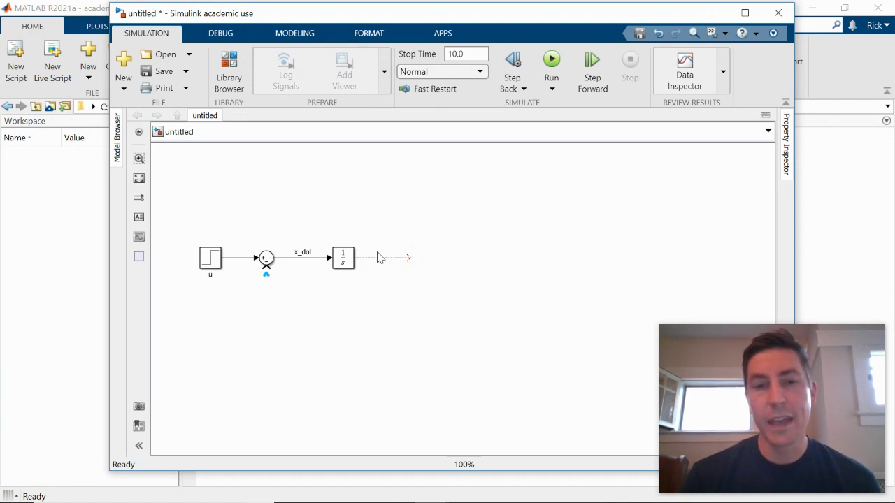
double_click(378, 257)
click(375, 265)
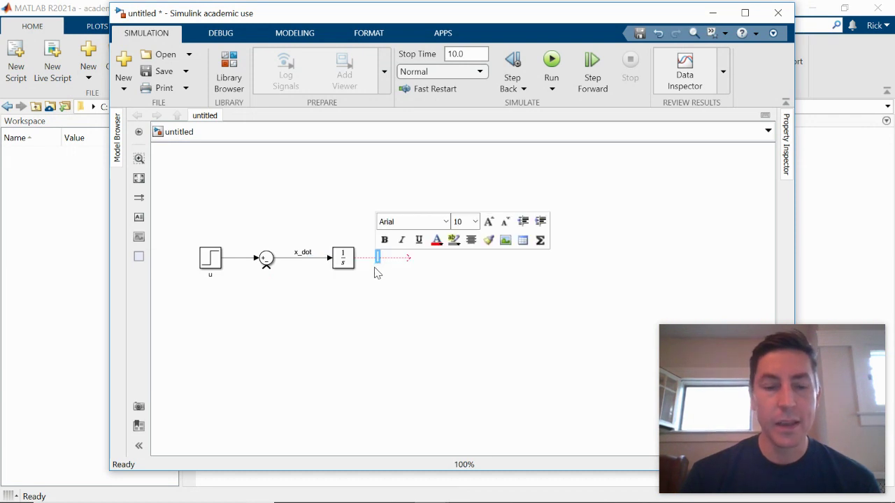
text(x)
click(377, 273)
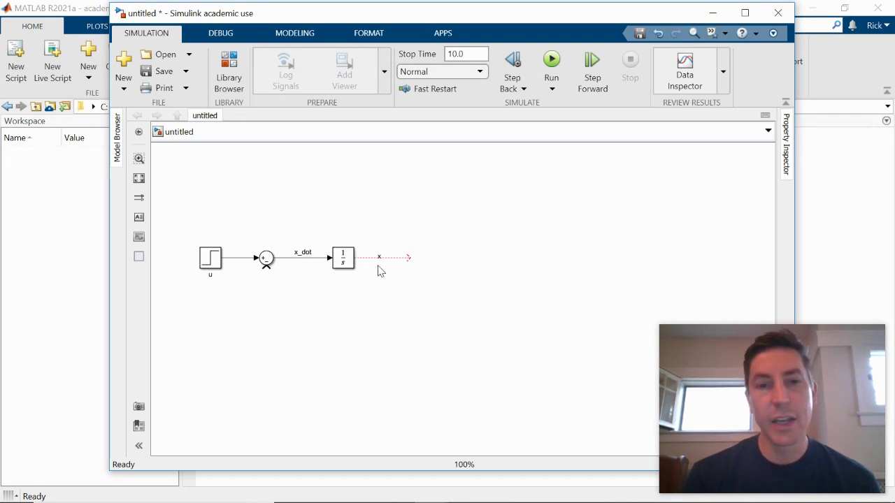
click(379, 259)
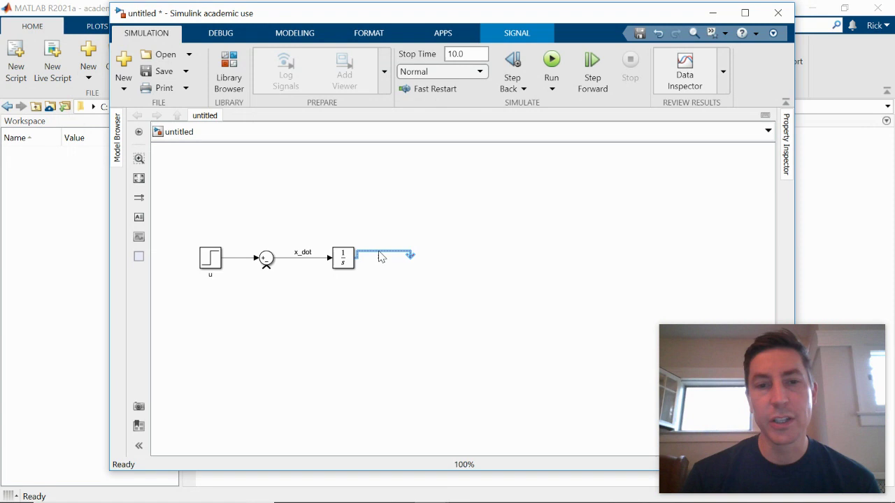
click(377, 253)
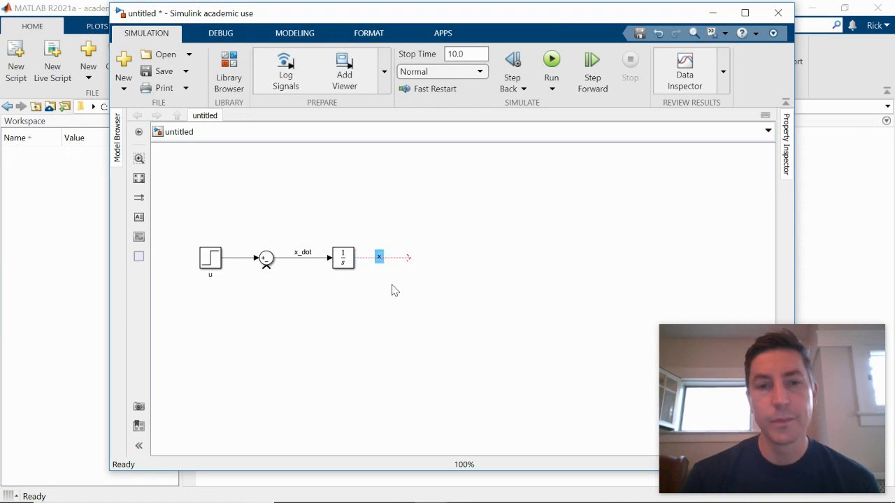
click(380, 260)
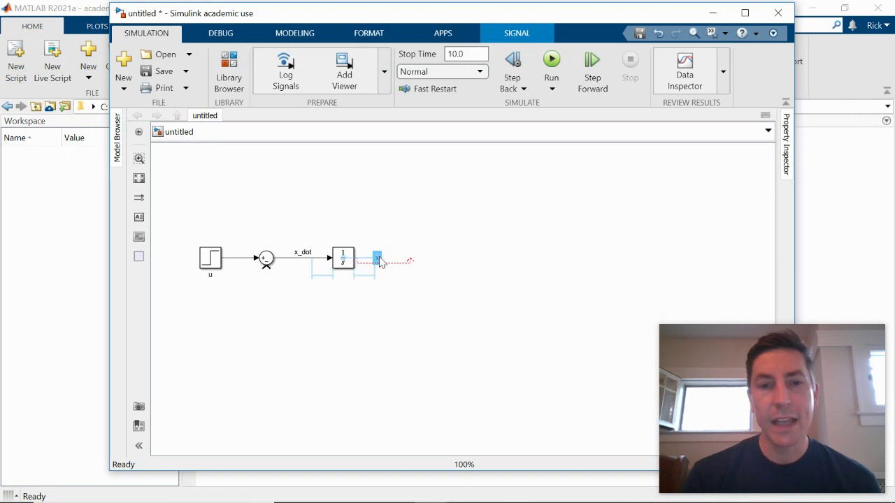
double_click(384, 252)
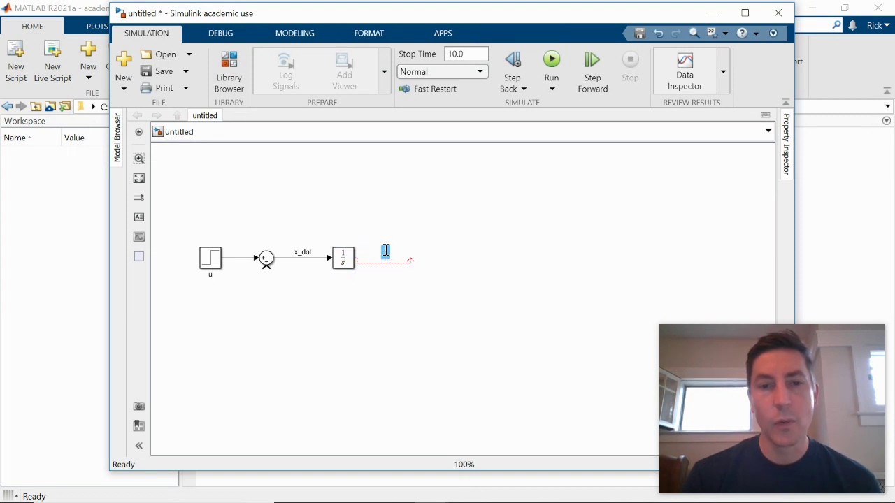
Step: Insert a Gain block below the diagram and set its gain to 5
click(385, 259)
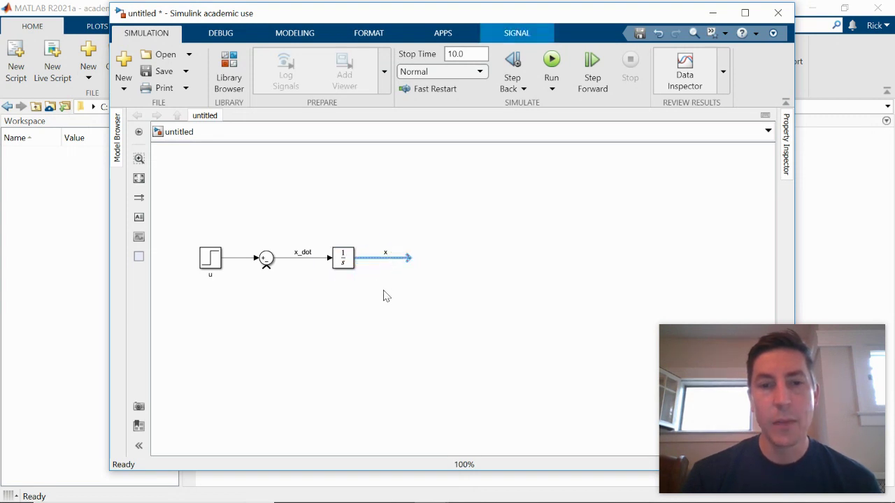
double_click(341, 310)
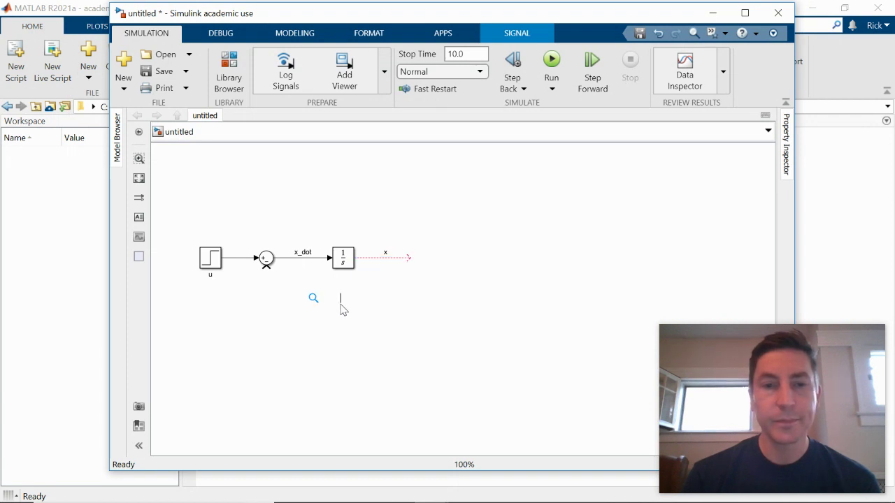
text(gain)
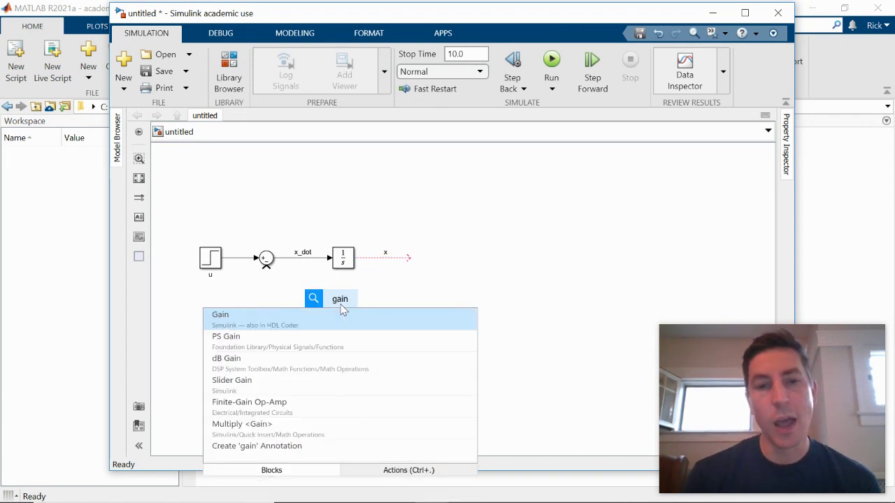
key(Return)
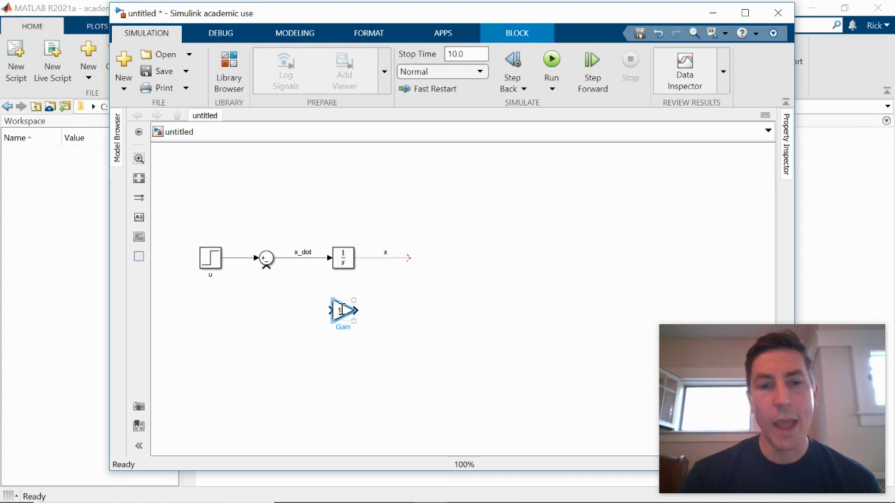
double_click(342, 312)
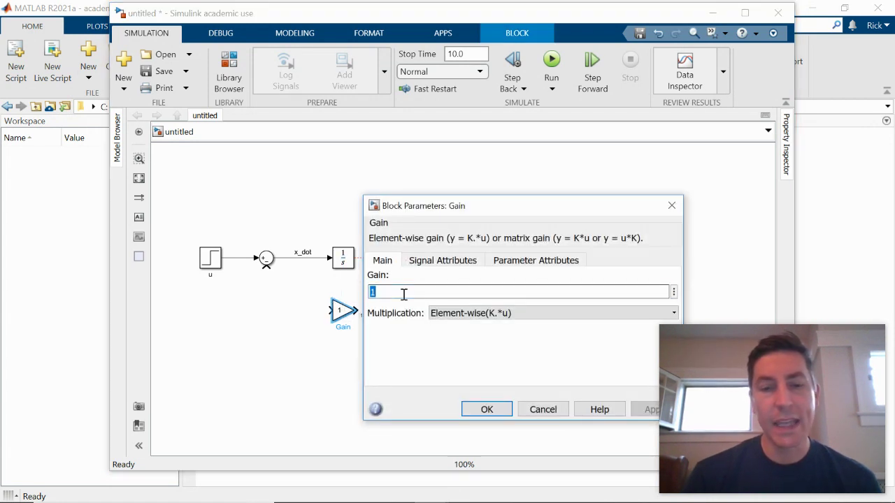
text(5)
click(486, 410)
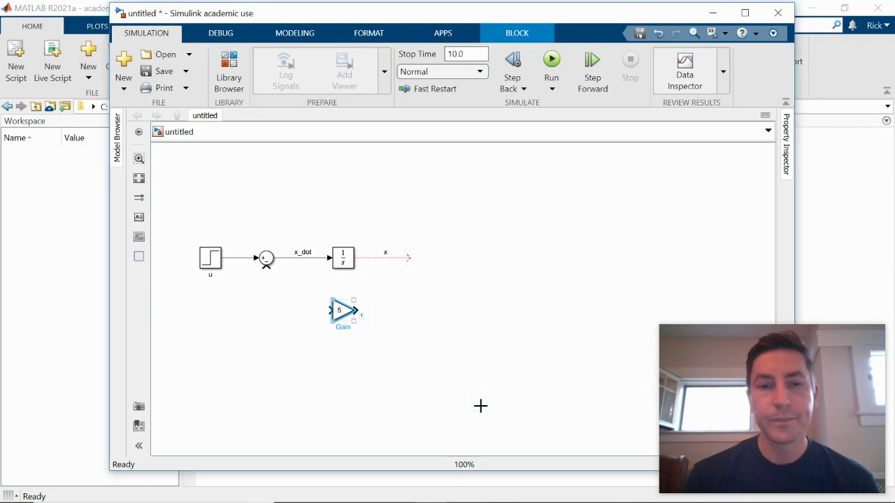
click(371, 358)
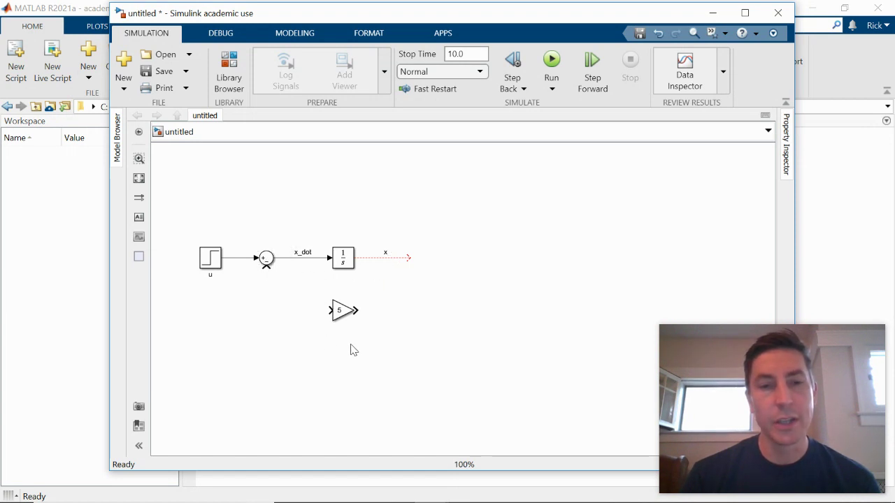
Step: Flip the Gain block so it faces left
click(342, 314)
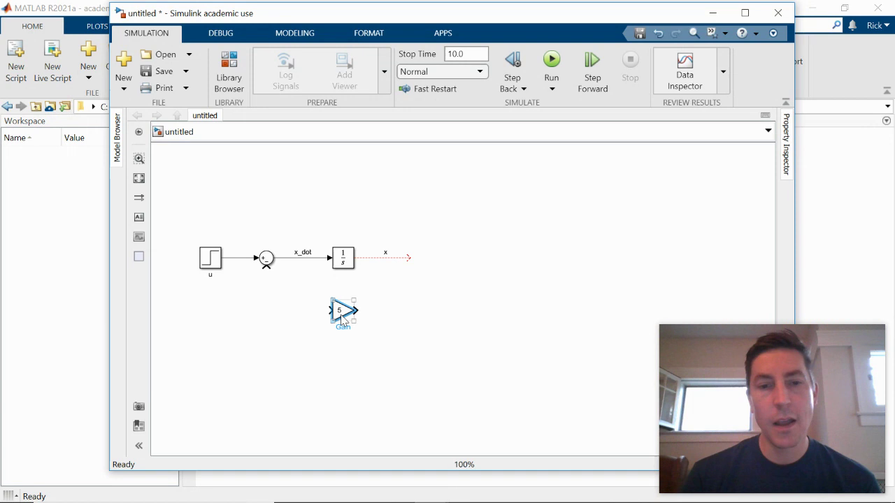
right_click(341, 319)
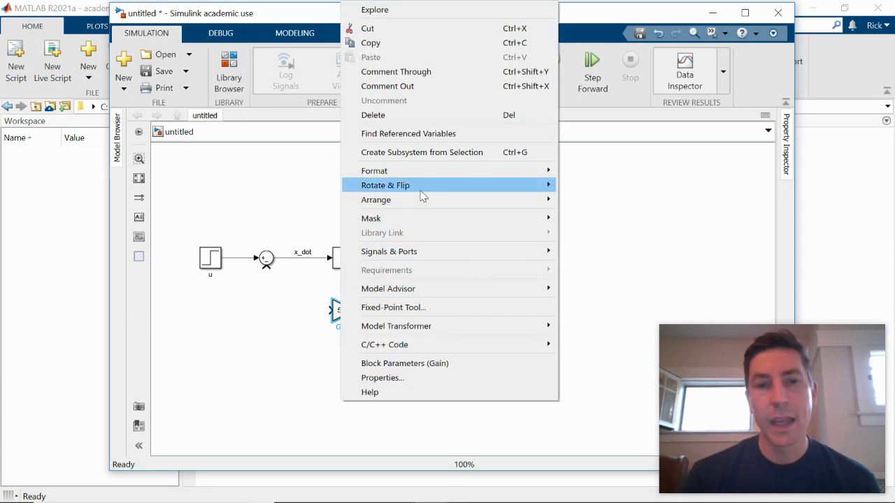
mouse_move(420, 187)
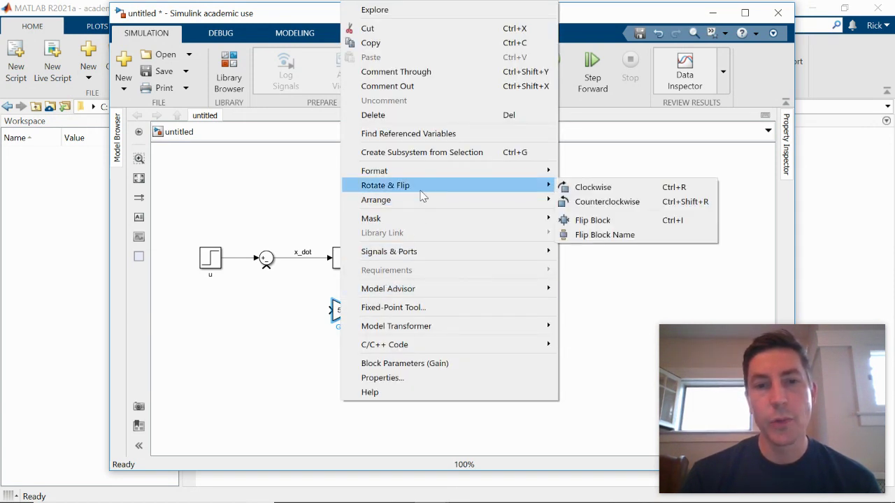
click(594, 225)
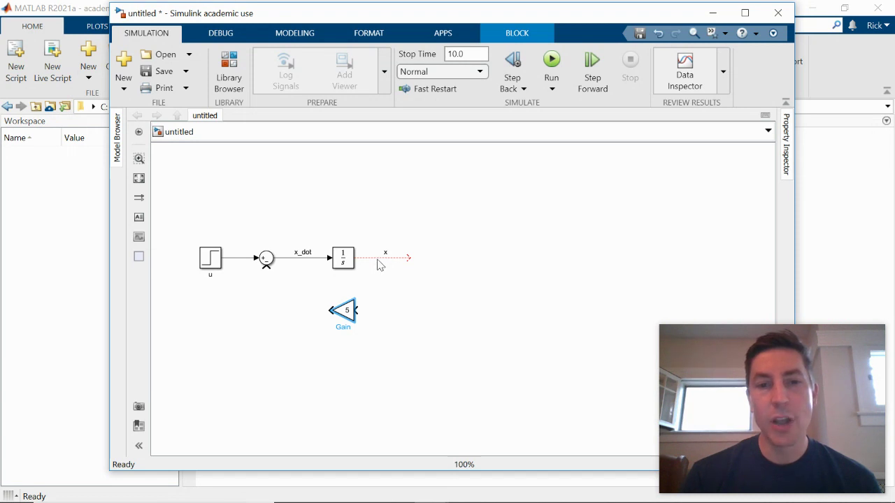
Step: Branch the x signal down into the Gain input and shift the branch point right
click(377, 259)
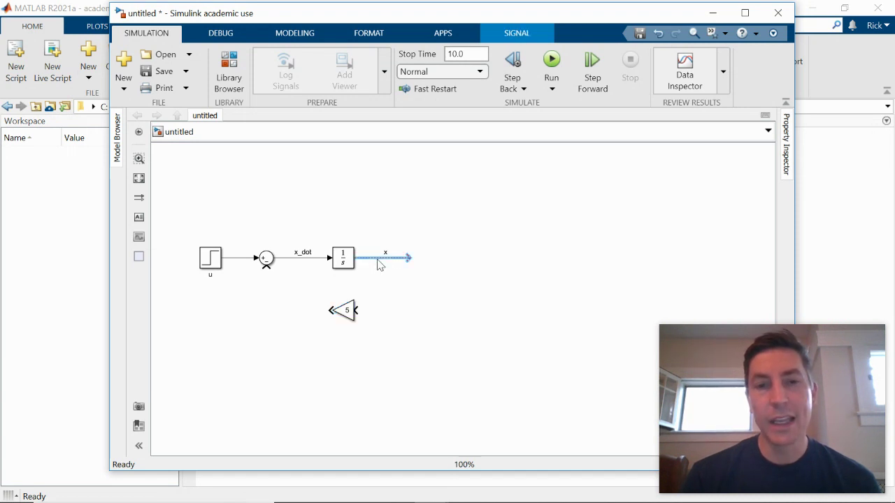
mouse_move(377, 258)
mouse_down()
mouse_move(374, 309)
mouse_move(270, 305)
mouse_move(266, 270)
mouse_up()
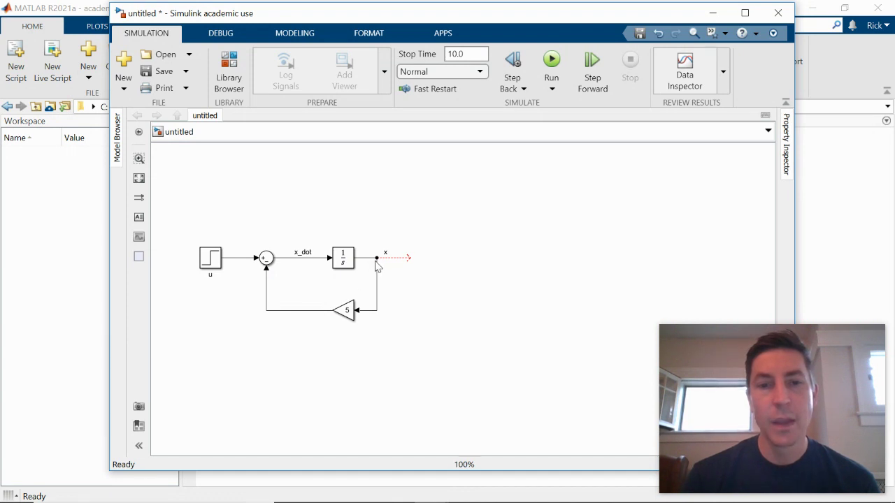
drag(378, 258, 411, 258)
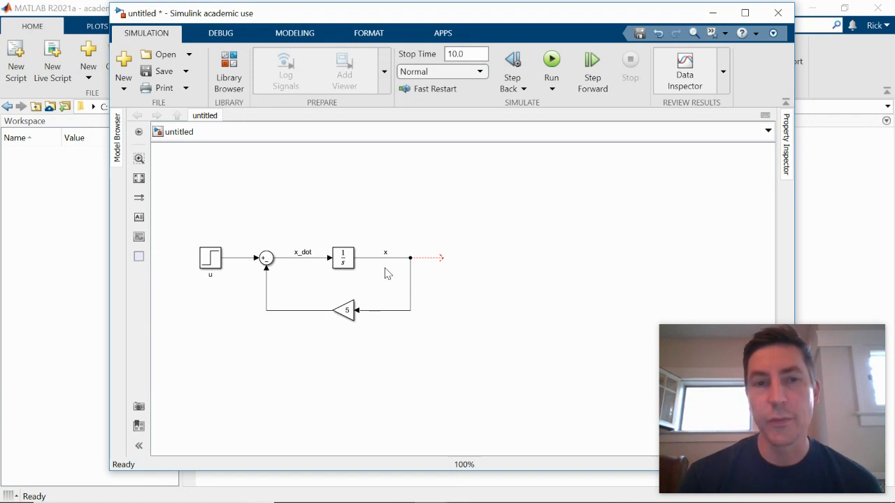
Step: Attach a Simulink Scope to x and run the simulation with stop time 10.0
double_click(456, 259)
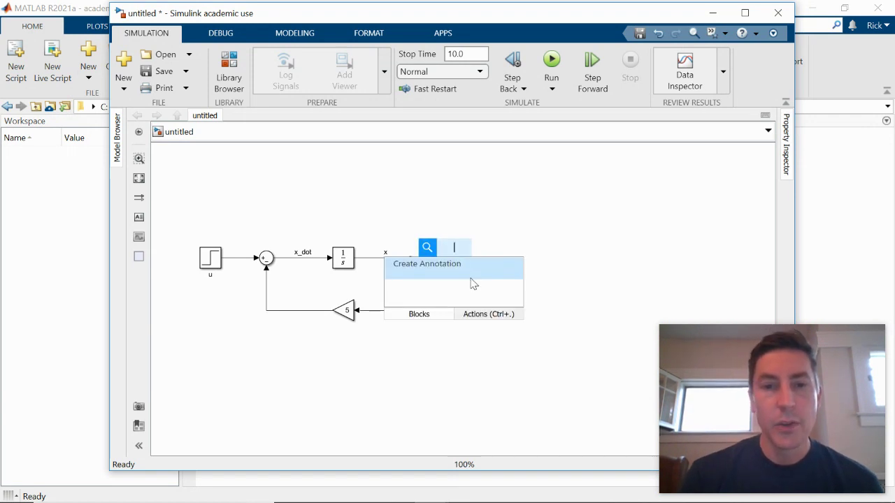
text(scope)
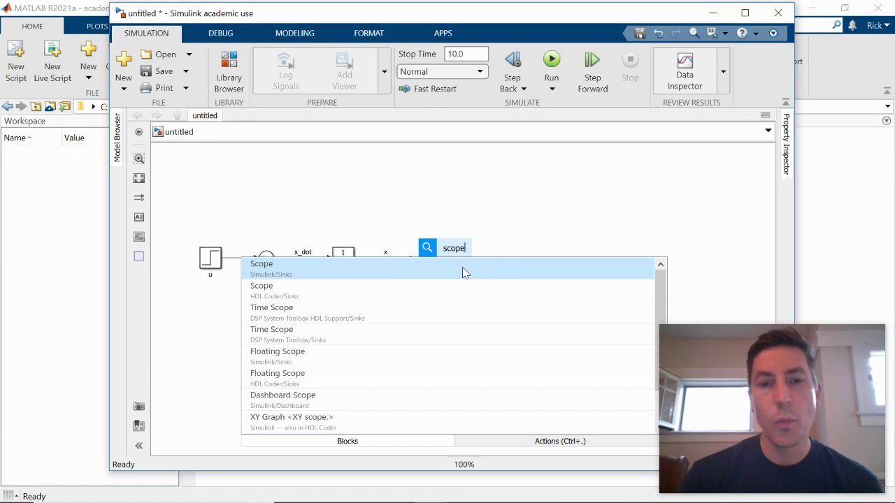
click(463, 270)
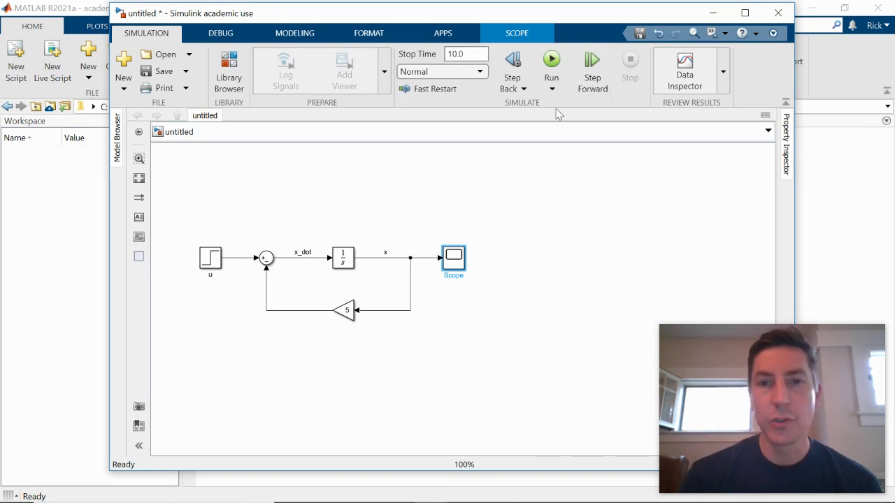
double_click(458, 54)
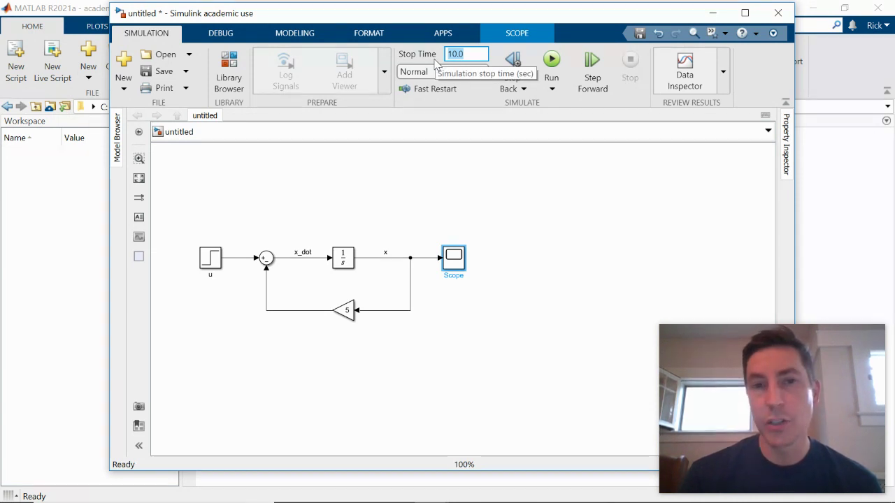
click(435, 63)
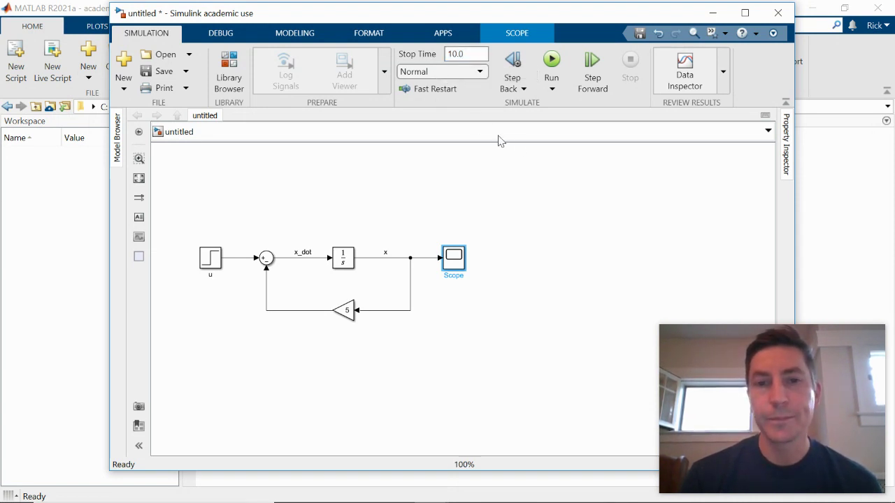
click(555, 72)
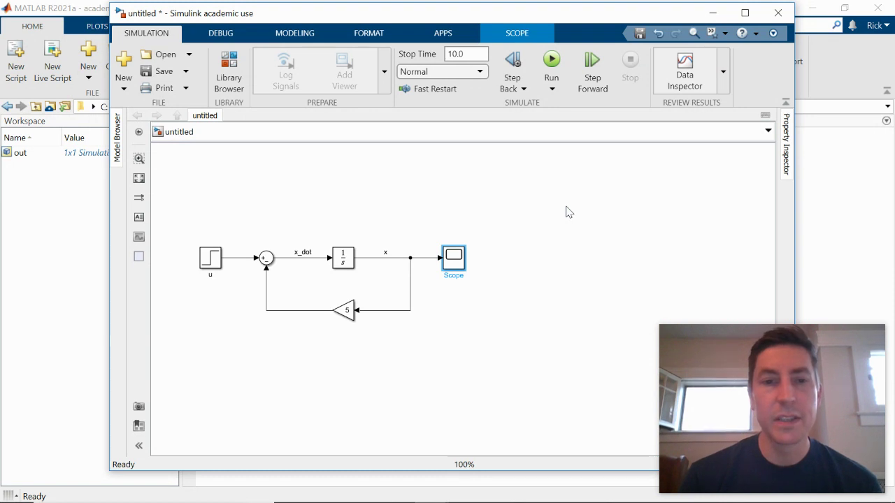
click(445, 213)
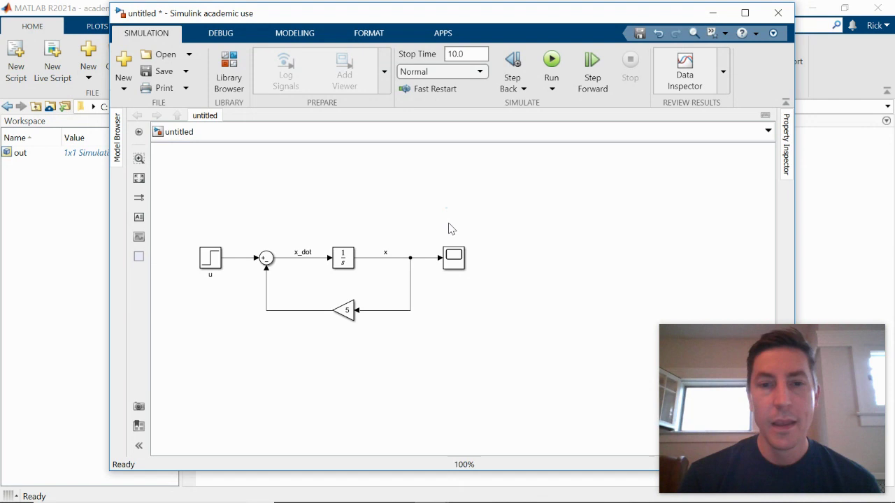
click(454, 259)
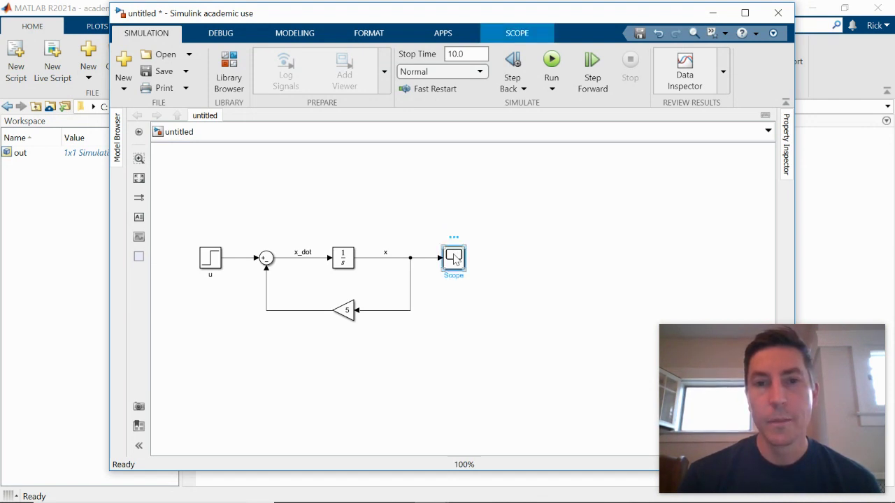
double_click(454, 259)
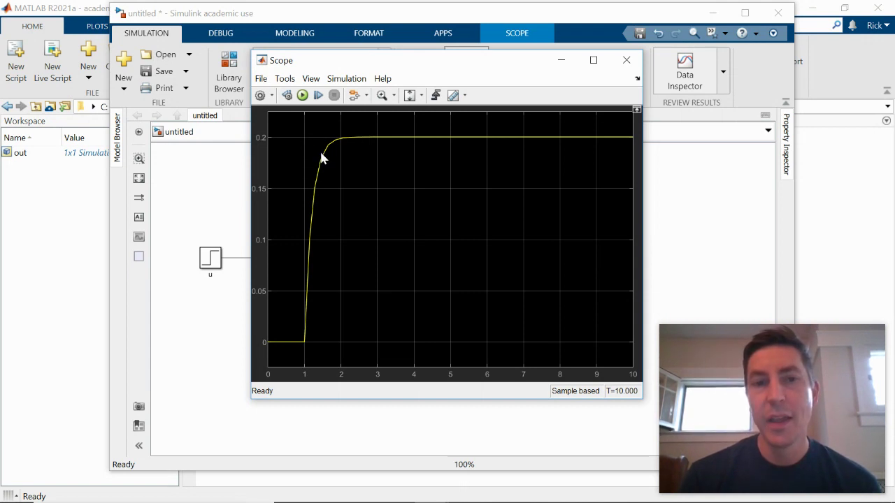
click(561, 61)
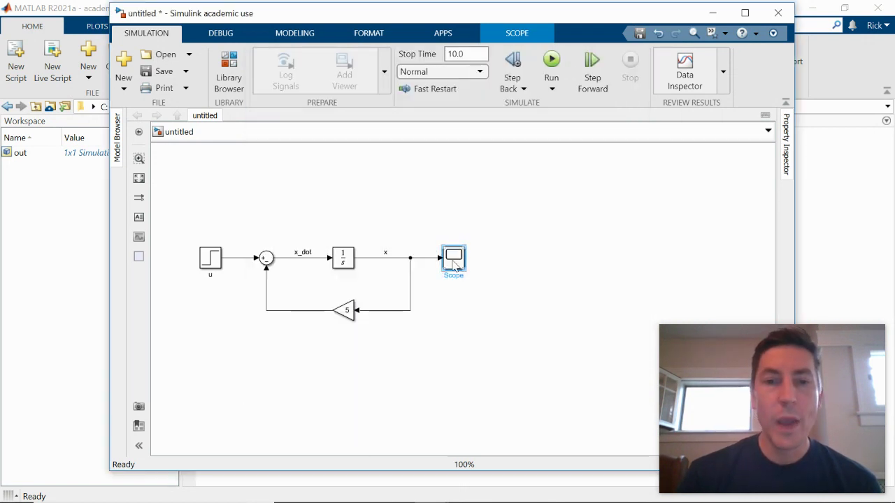
Step: Move the Scope above x and insert a To Workspace block to its right
drag(454, 264, 458, 220)
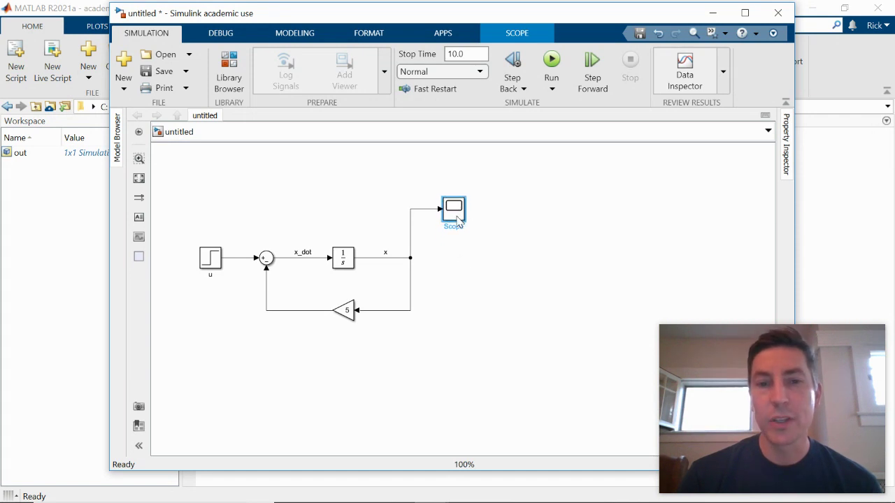
right_click(450, 259)
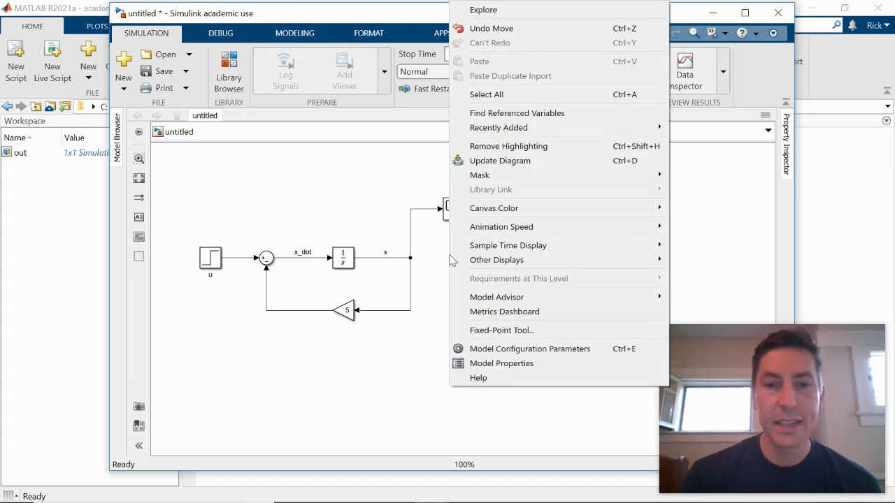
click(440, 266)
double_click(440, 265)
text(to w)
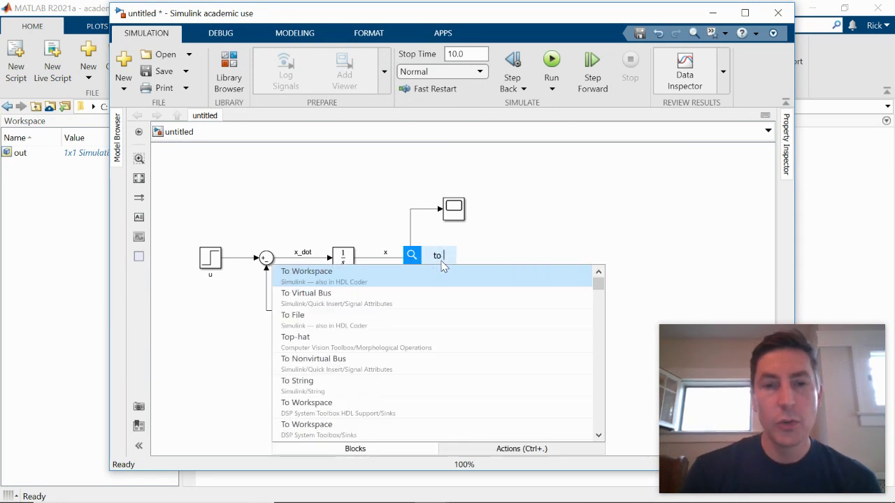
click(427, 277)
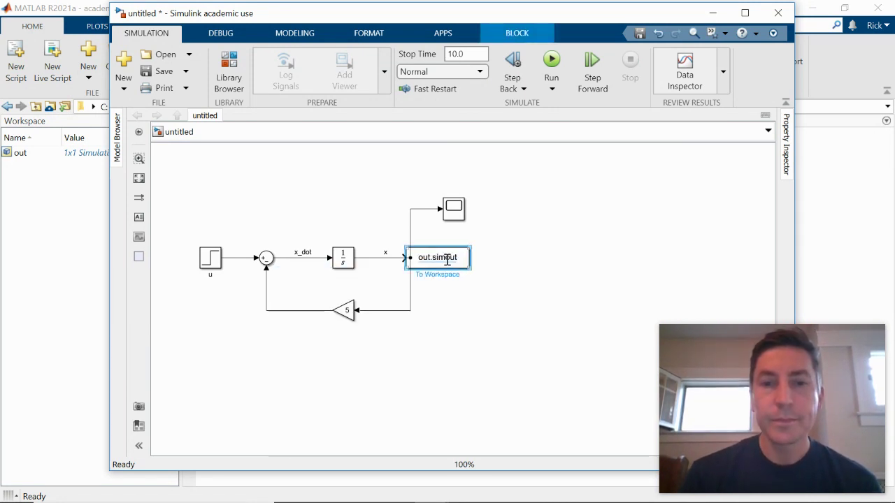
drag(462, 273, 494, 274)
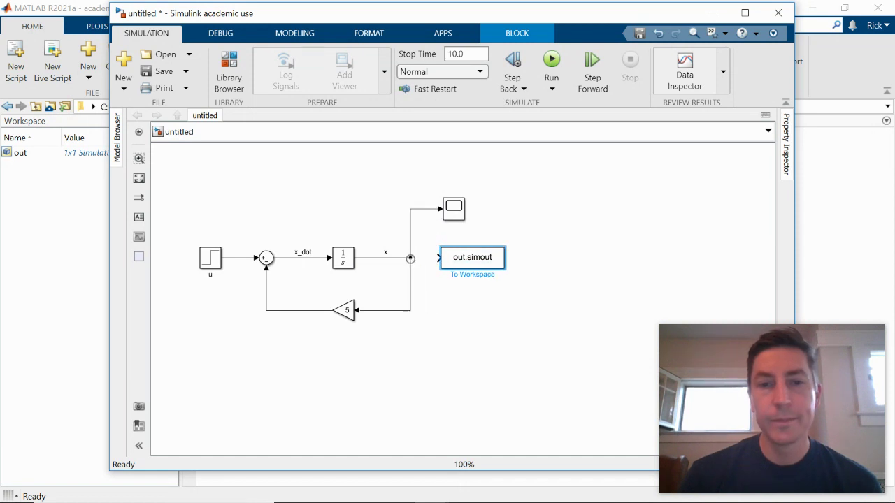
Step: Wire x into To Workspace and set its variable name to x
drag(413, 257, 438, 258)
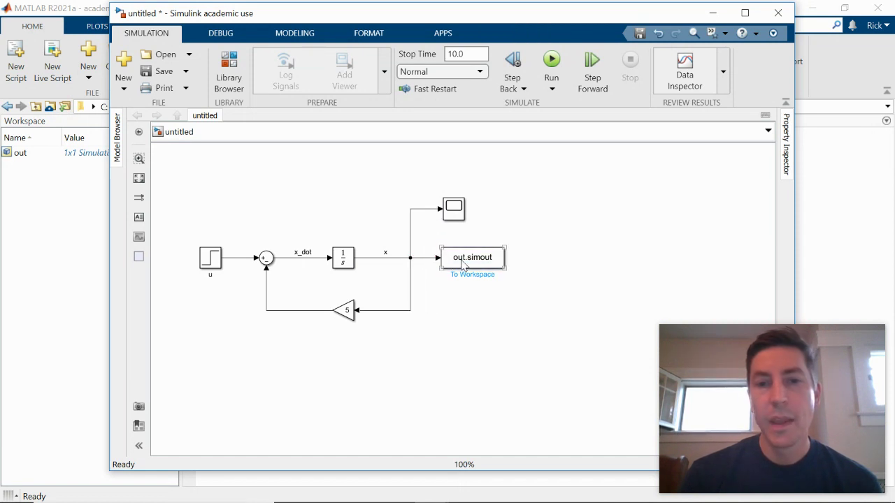
double_click(463, 260)
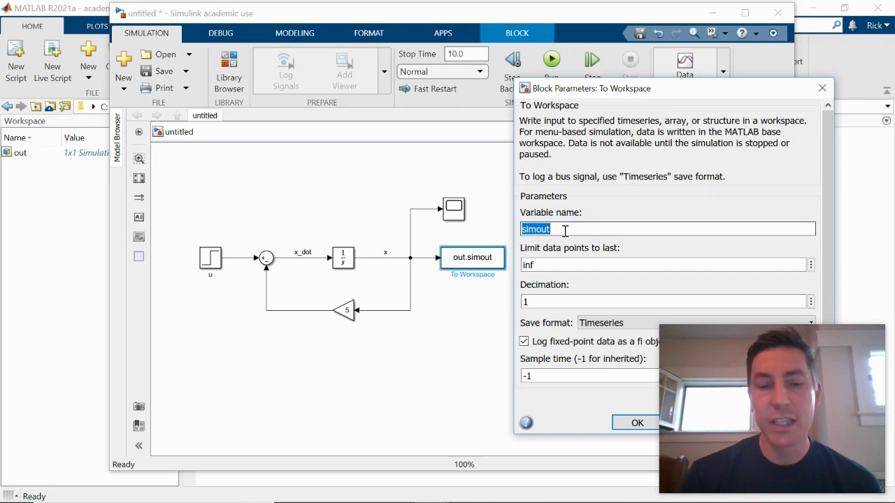
text(x)
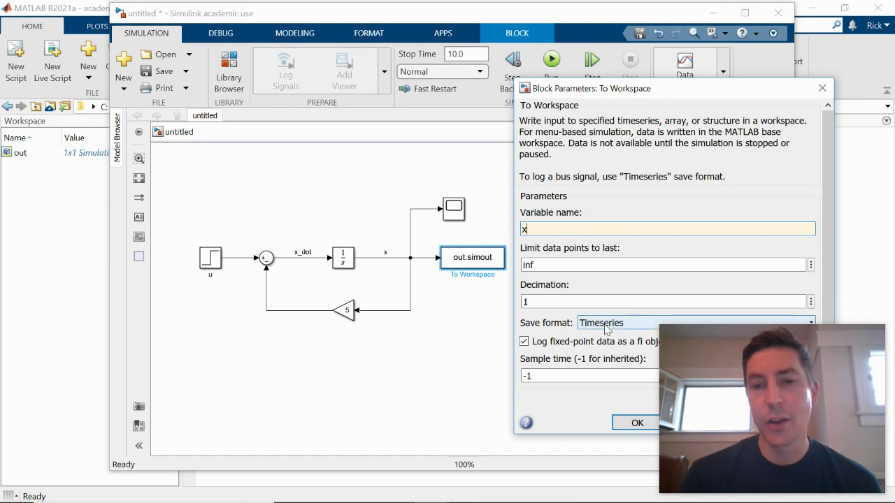
click(631, 423)
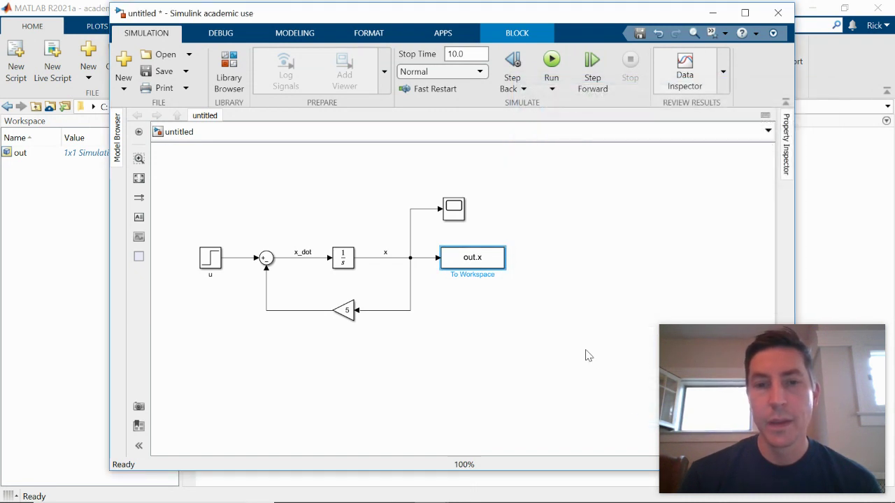
Step: Rerun the simulation and minimize Simulink to show the MATLAB window
click(550, 67)
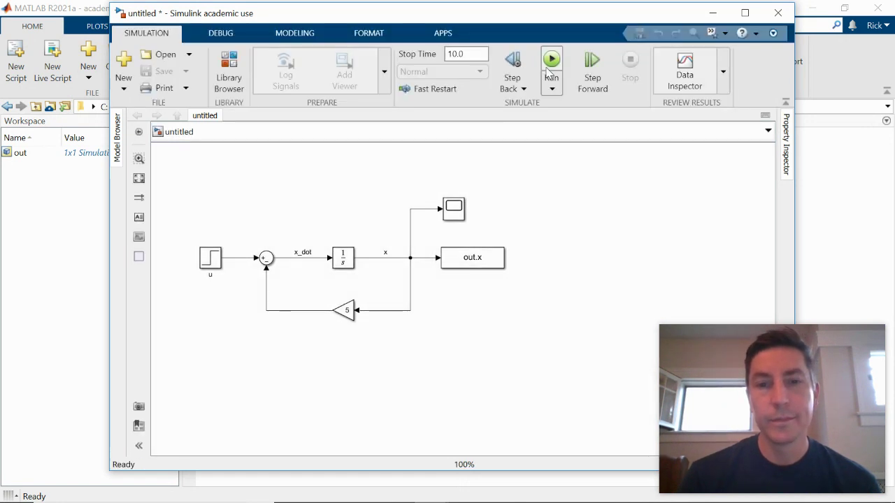
click(551, 64)
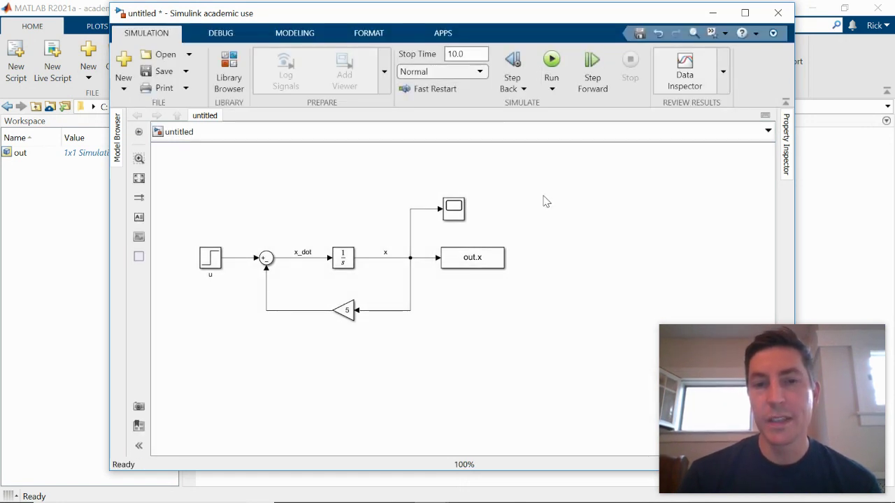
click(461, 209)
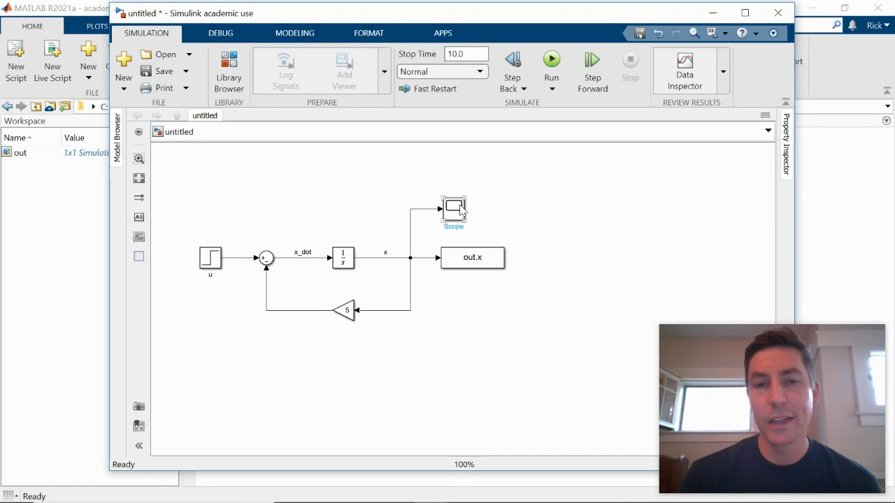
click(717, 13)
Step: Display out, showing its tout (54x1 double) and the logged x timeseries
key(BackSpace)
key(BackSpace)
key(BackSpace)
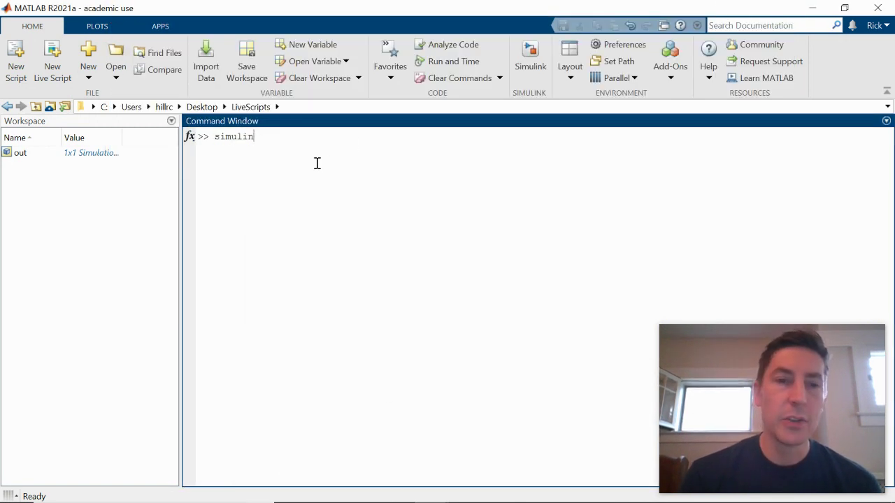
key(BackSpace)
key(BackSpace)
key(BackSpace)
key(BackSpace)
key(BackSpace)
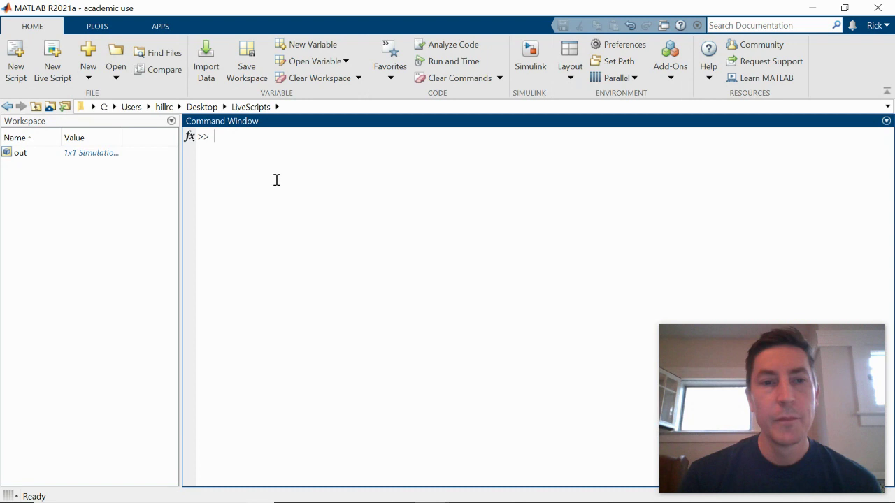
text(ut)
key(Return)
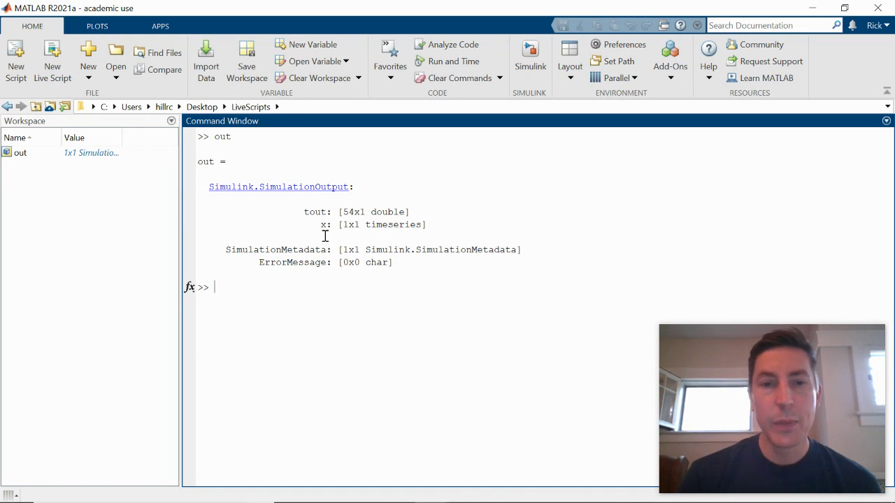
drag(321, 225, 434, 221)
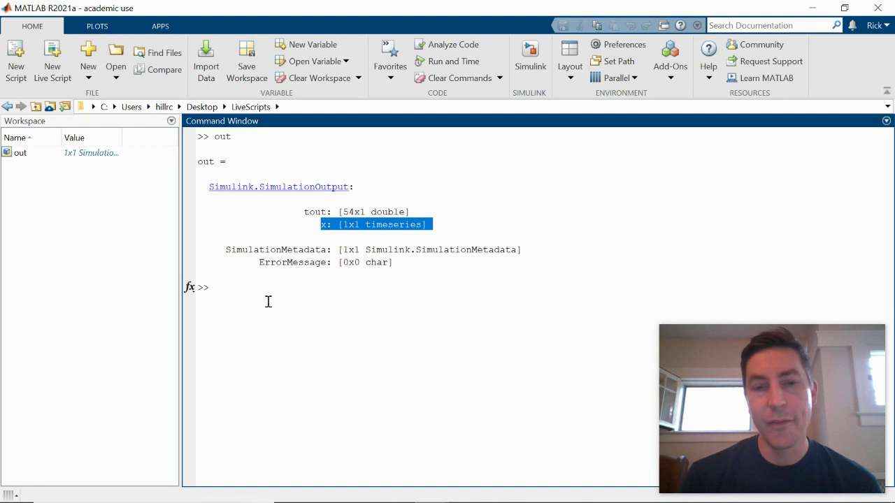
Step: Print out.x and point out its 54x1 Time and Data arrays
text(out.)
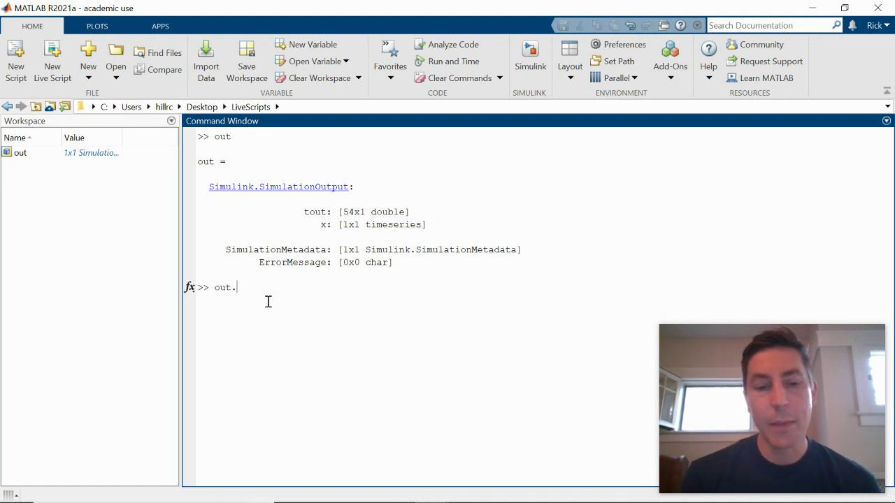
text(x)
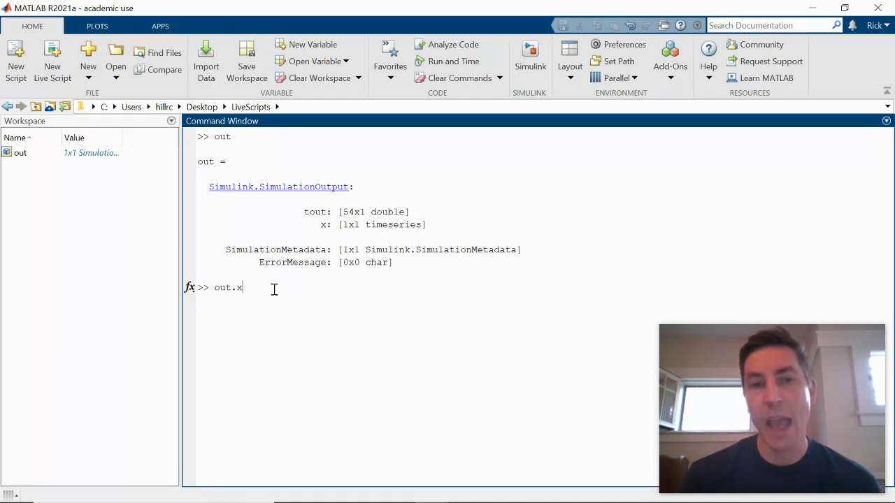
key(Return)
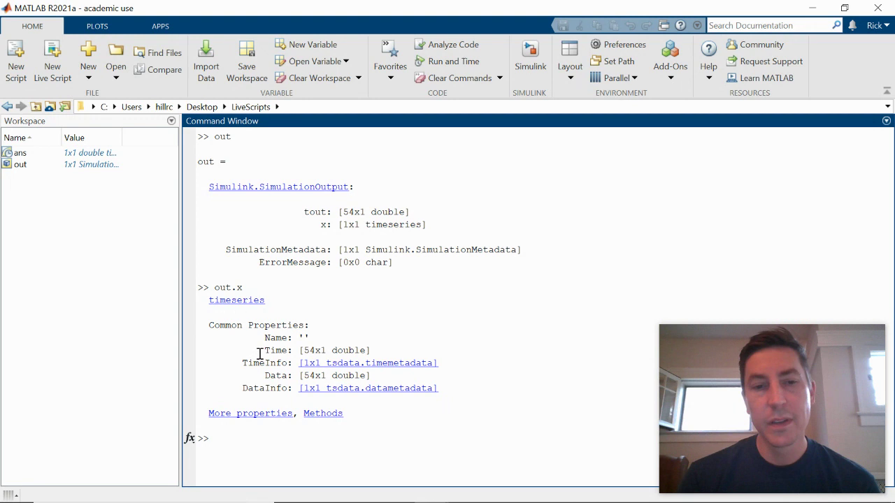
drag(260, 350, 373, 346)
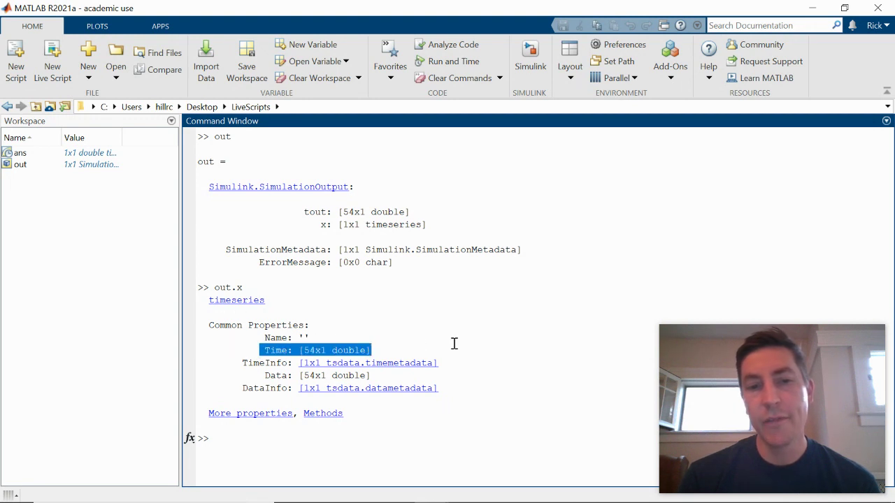
drag(260, 375, 380, 374)
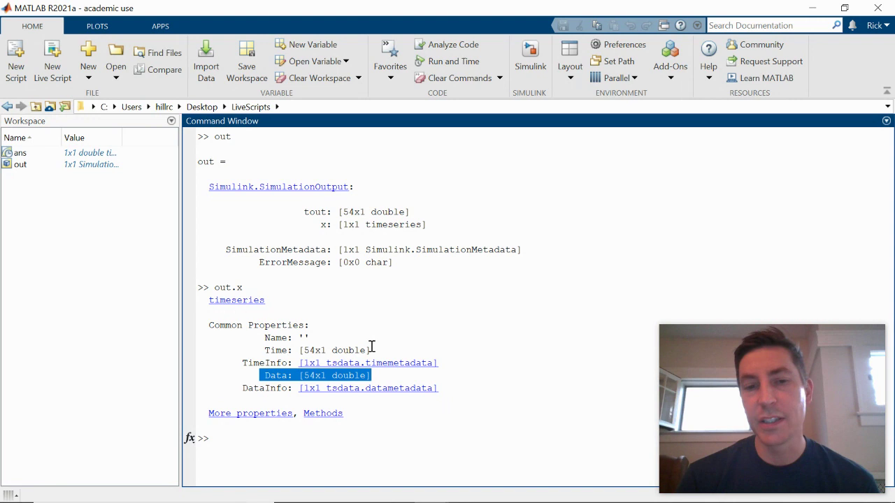
click(376, 347)
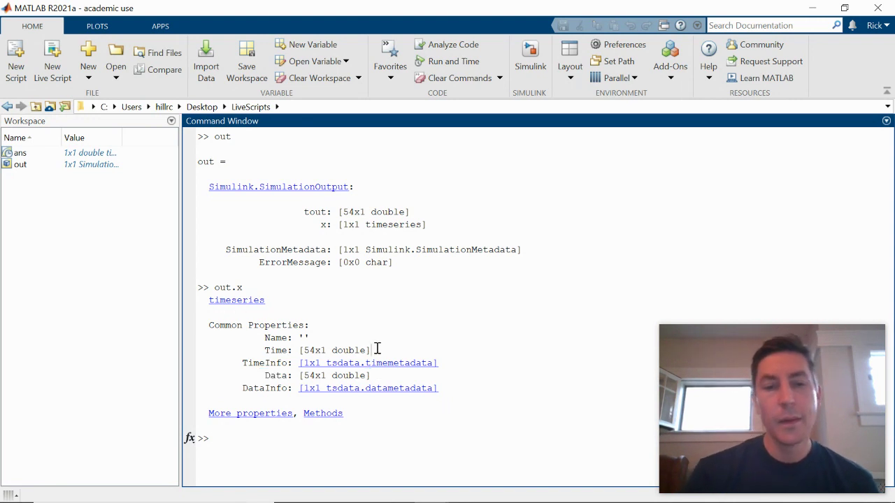
text(pl)
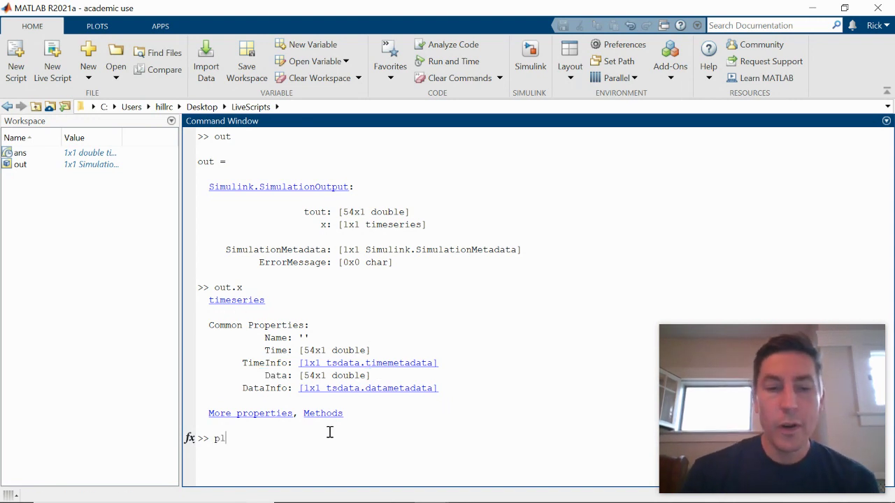
text(ot)
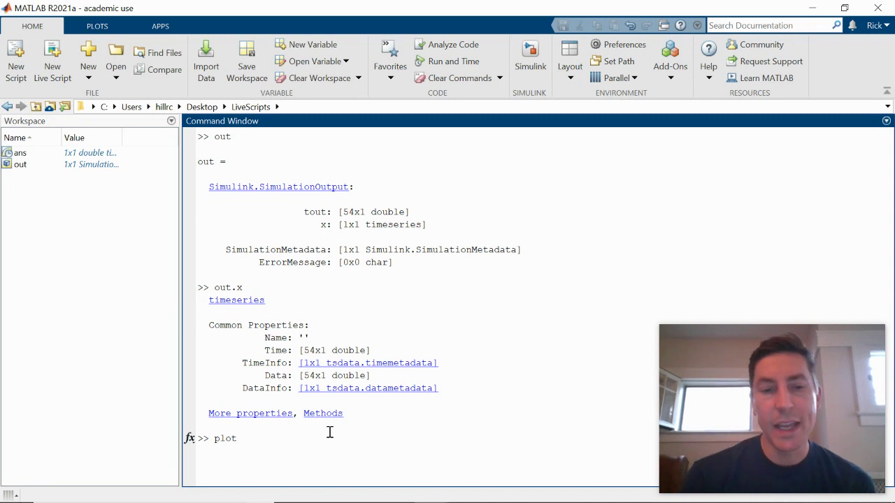
text(())
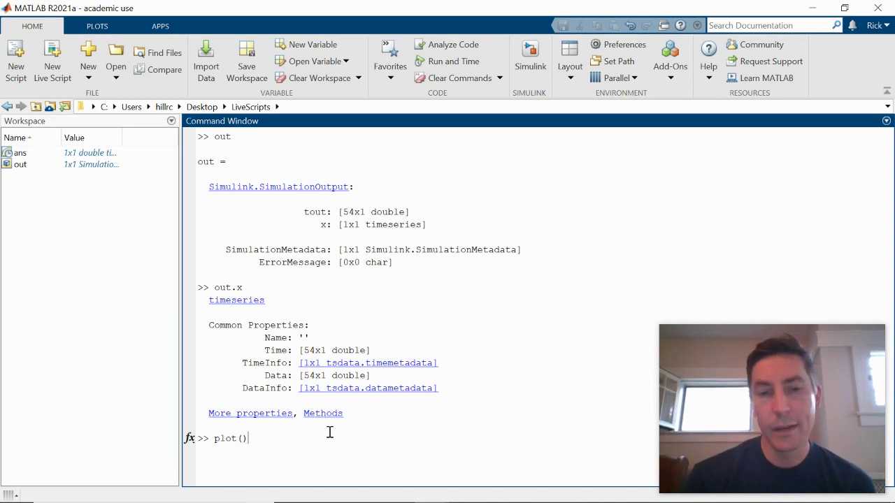
Step: Run plot(out.x) to open Figure 1, where x rises after 1 s to 0.2
click(242, 438)
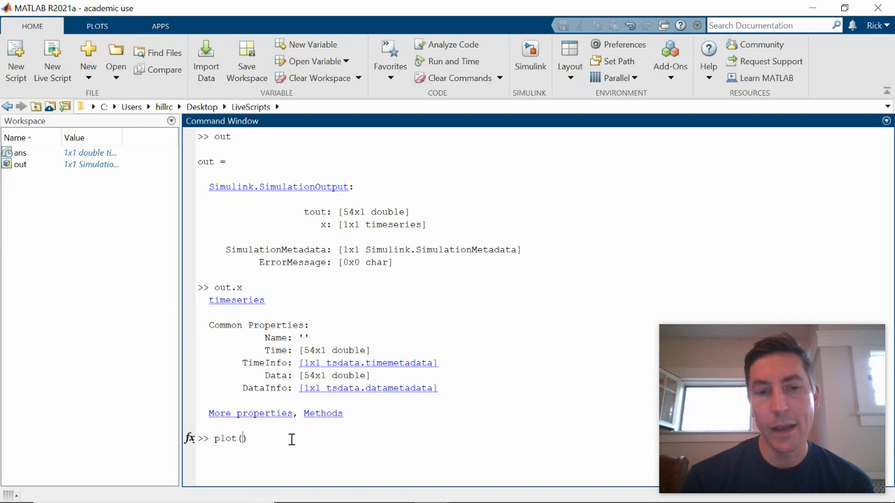
text(out.)
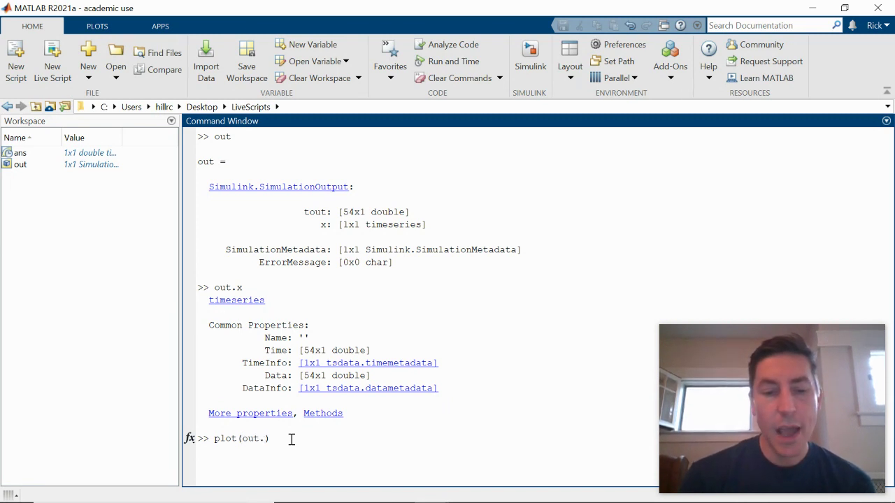
text(x)
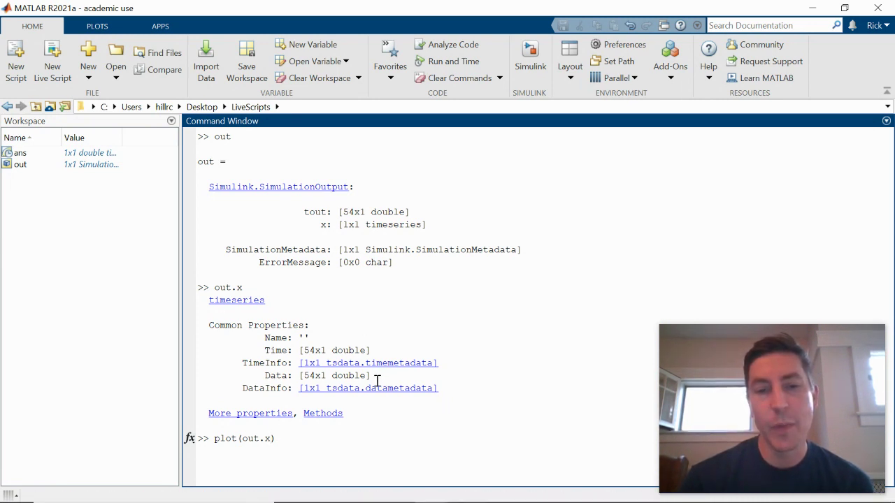
key(Return)
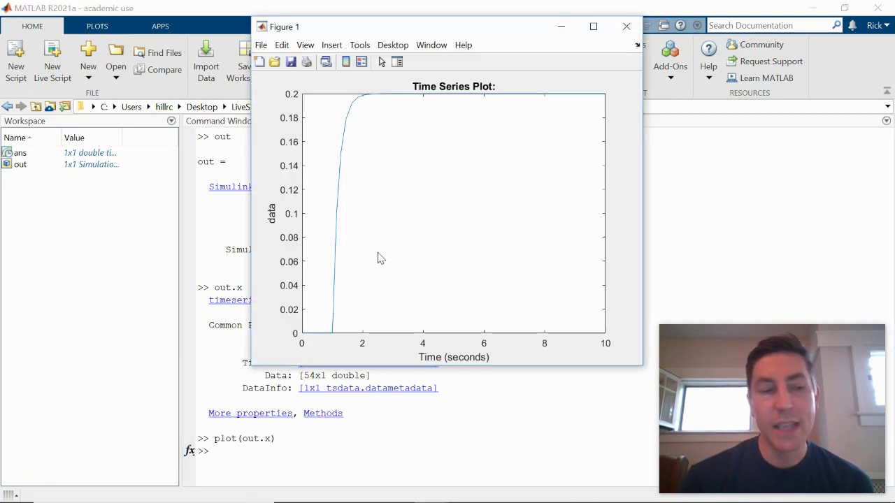
mouse_move(380, 256)
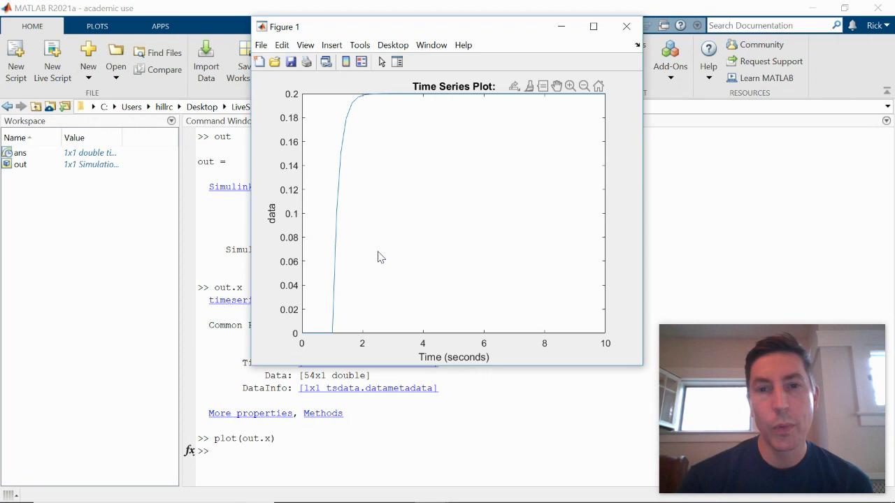
click(422, 493)
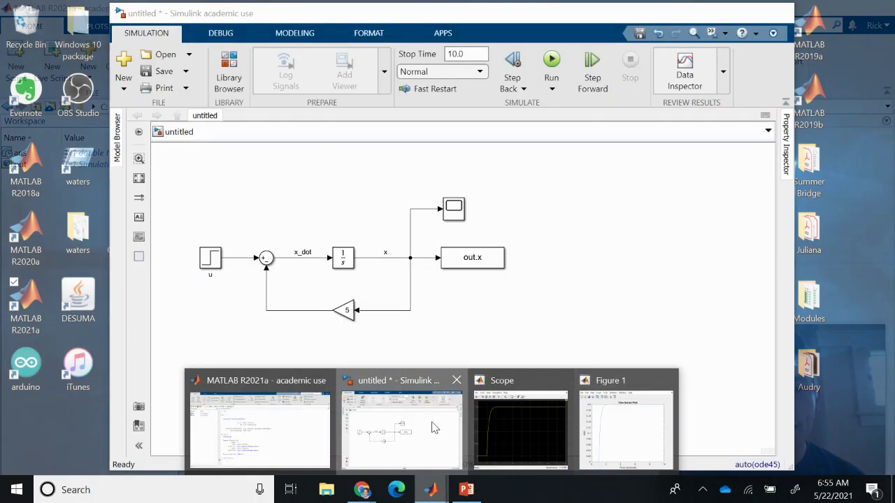
Step: In the Integrator block parameters, replace the initial condition 0 with 0.05
click(451, 405)
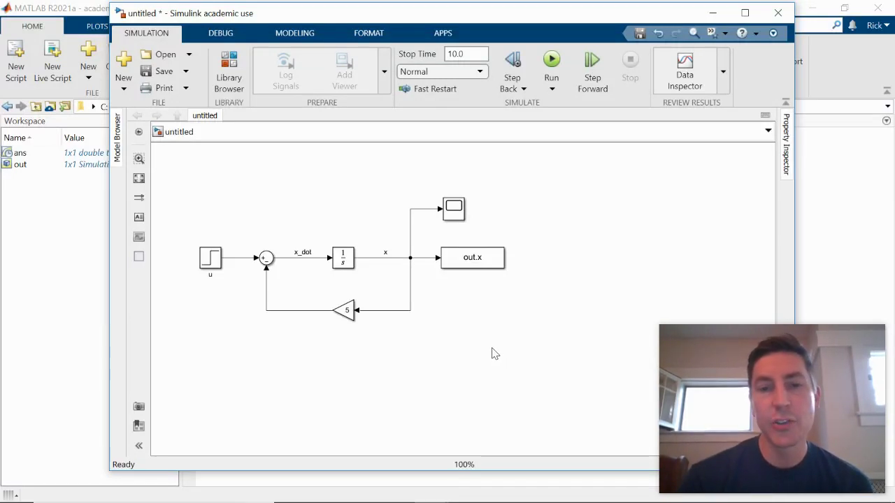
click(341, 269)
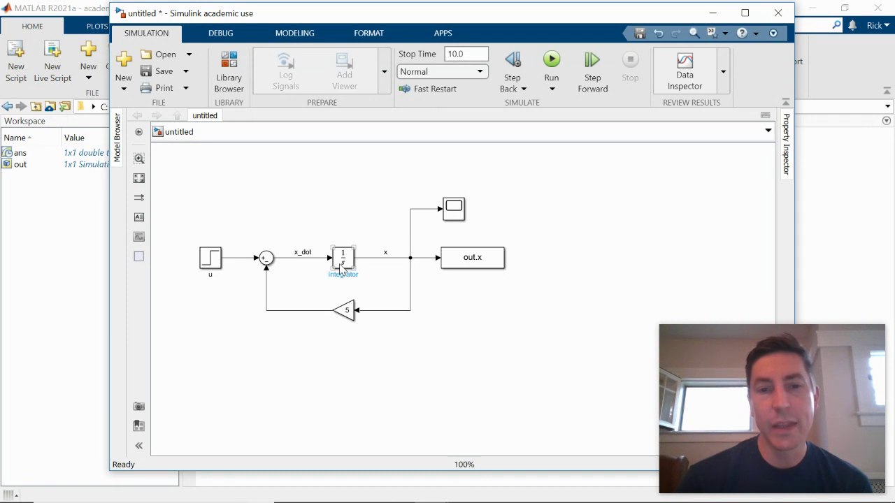
double_click(341, 268)
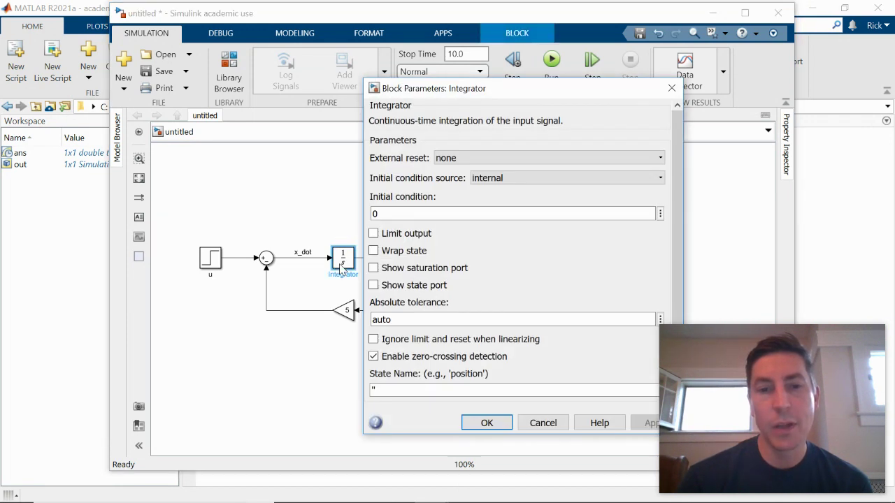
double_click(393, 216)
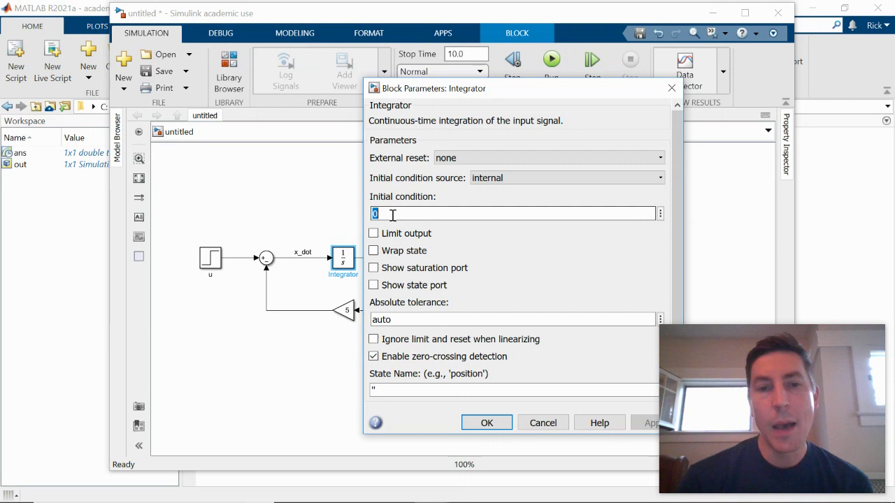
text(.05)
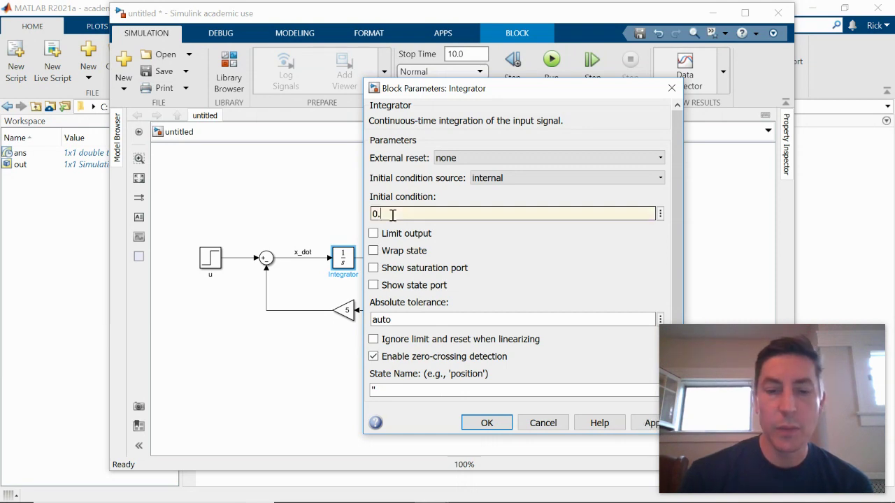
click(483, 423)
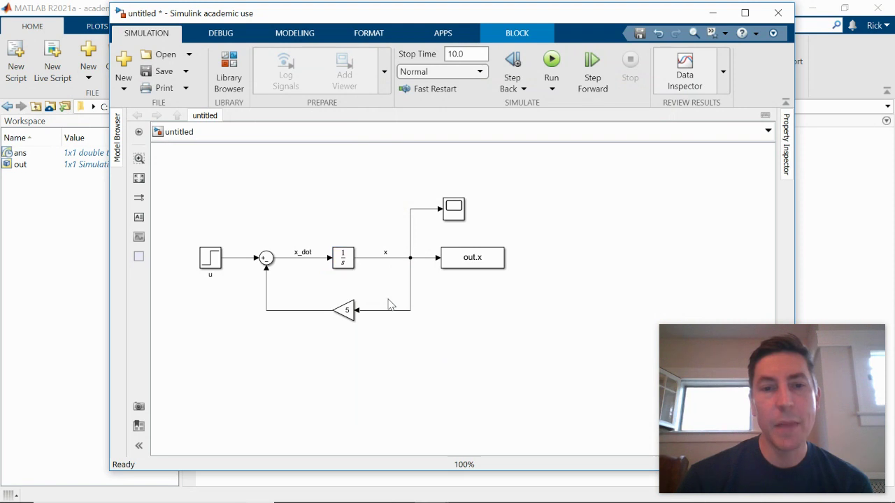
Step: Rerun the model and check the Scope: x starts at 0.05, dips, then rises to 0.2
click(389, 304)
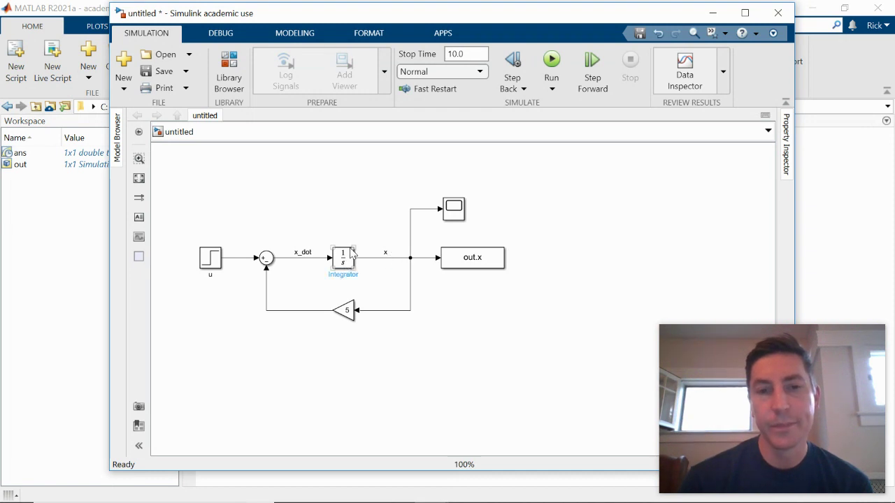
click(551, 62)
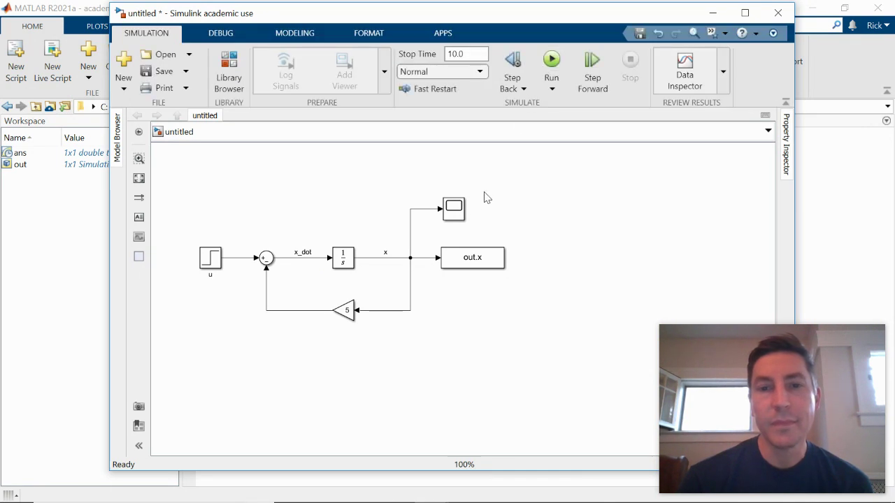
double_click(458, 212)
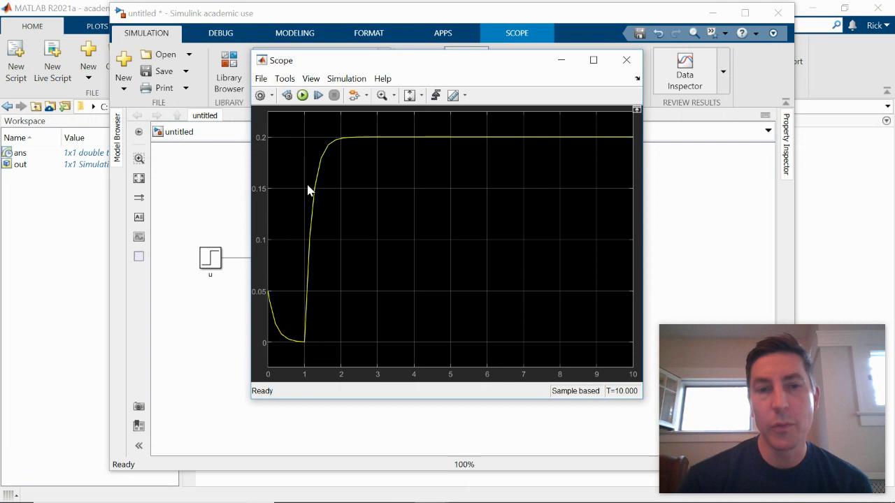
click(561, 60)
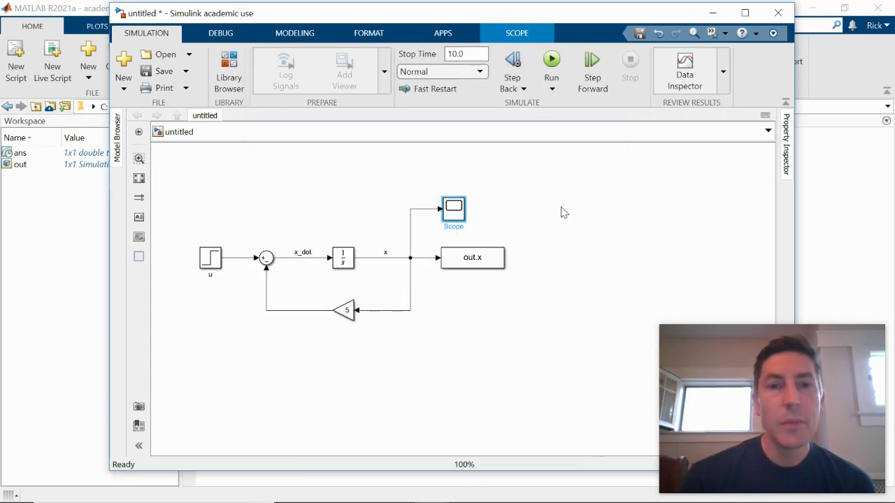
Step: Maximize the model window and open Model Settings to the Configuration Parameters Solver pane
click(745, 13)
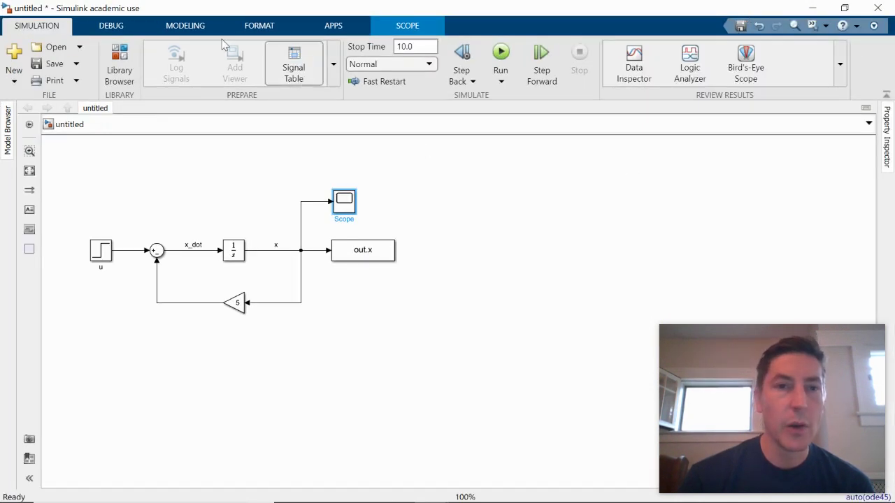
click(199, 27)
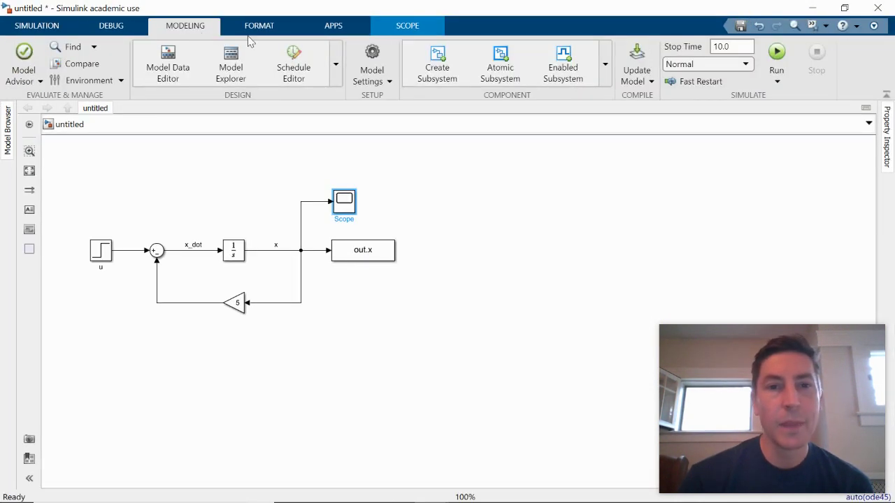
click(384, 82)
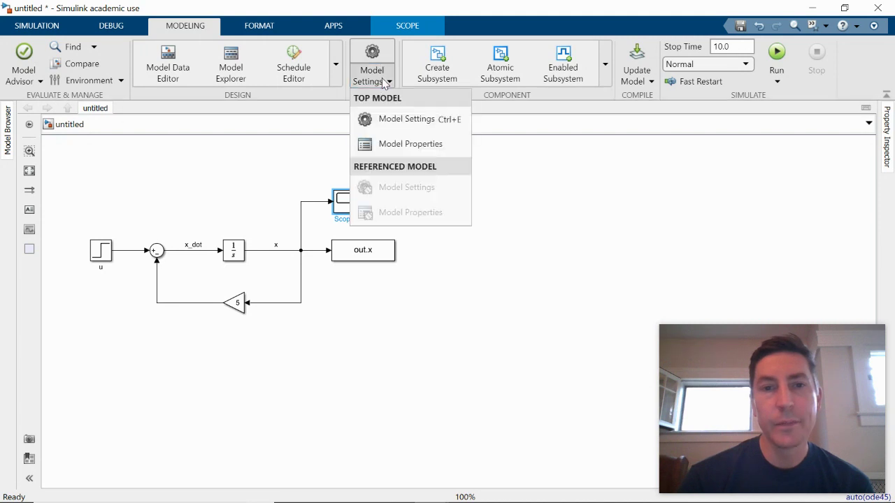
click(389, 123)
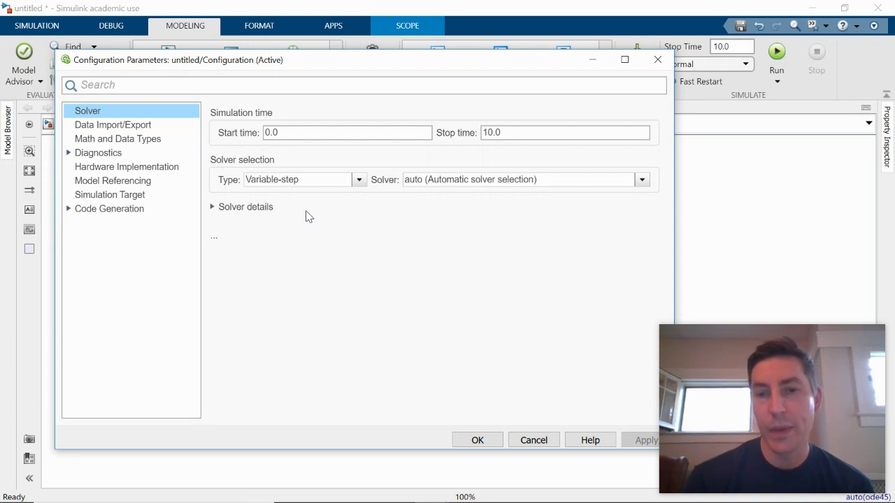
Step: Change the solver type to Fixed-step with a fixed-step size of 0.01
click(359, 180)
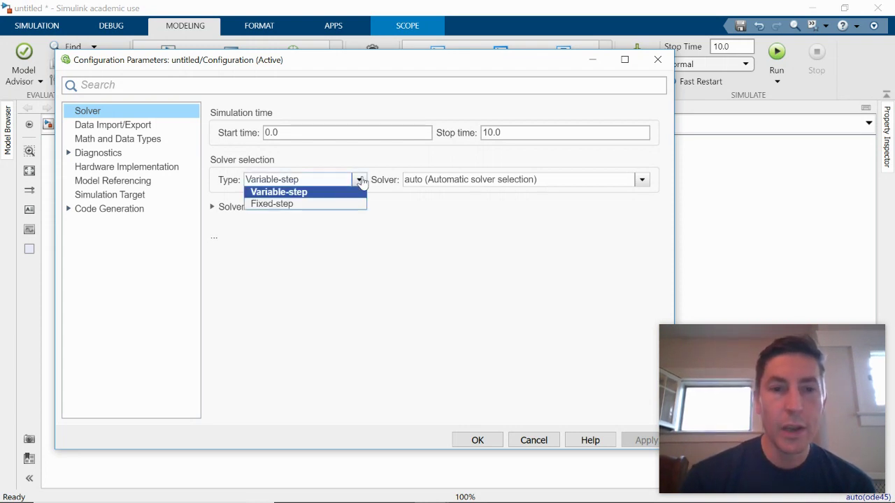
click(333, 204)
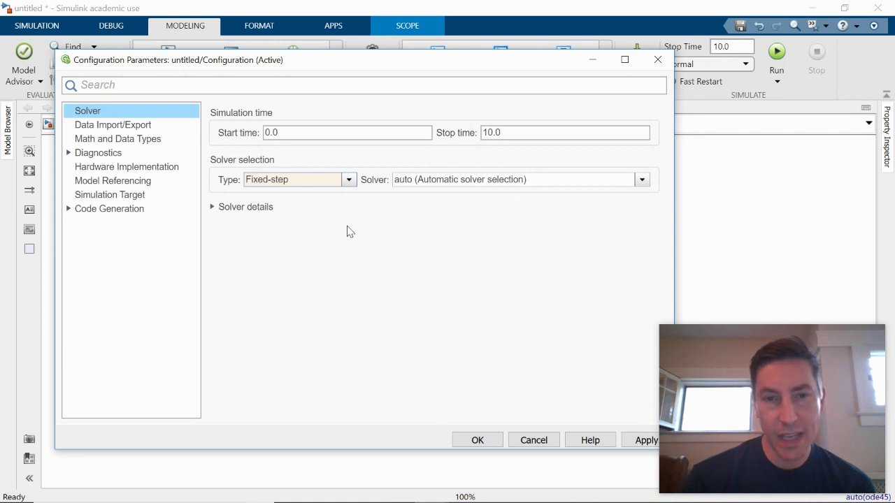
click(567, 183)
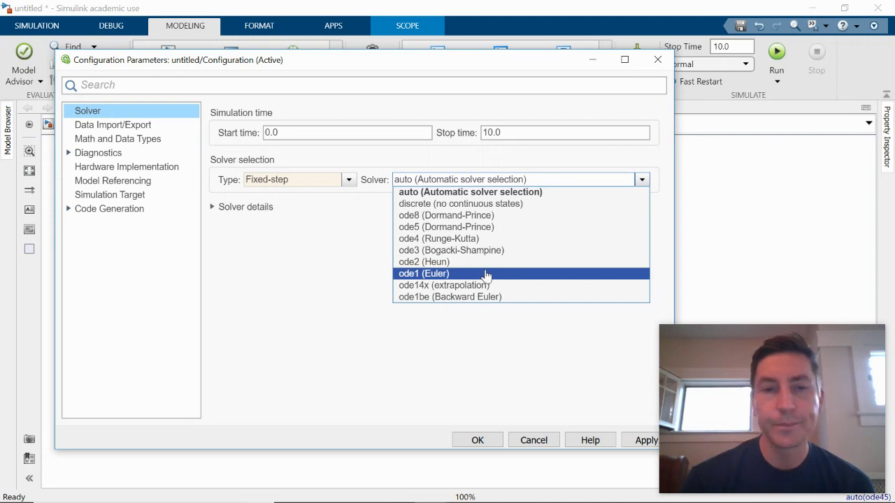
click(361, 256)
click(248, 210)
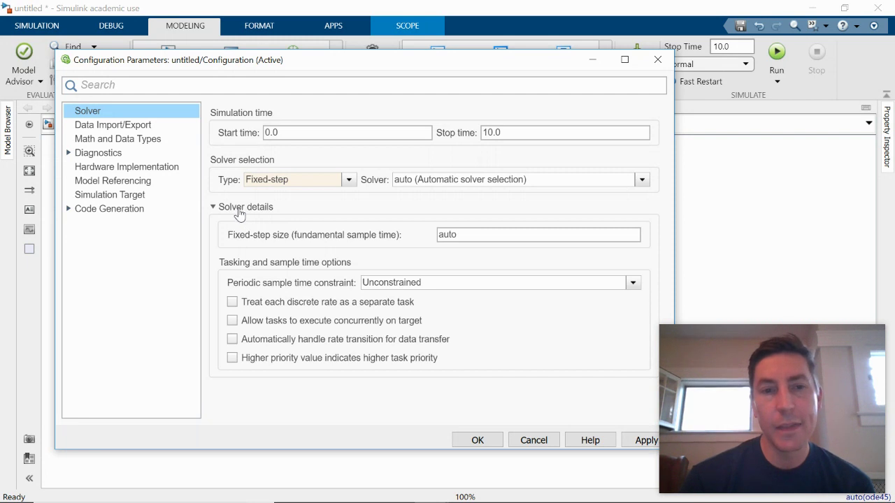
click(463, 236)
double_click(463, 235)
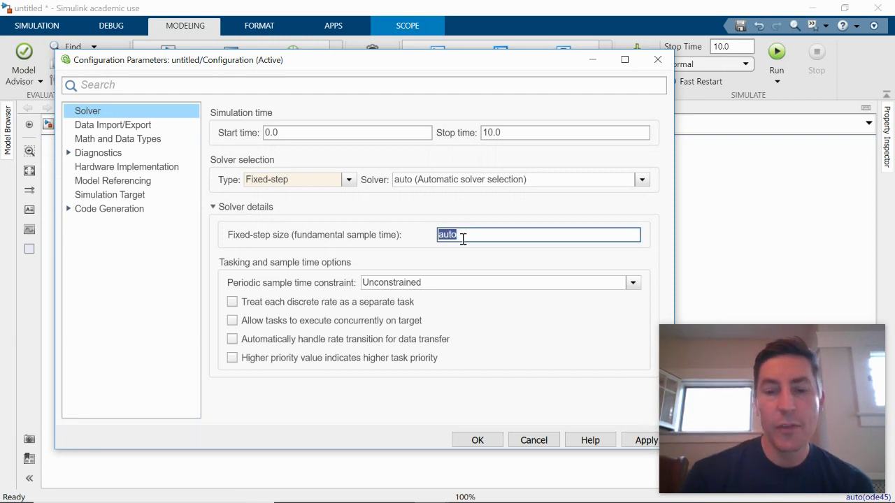
text(0.01)
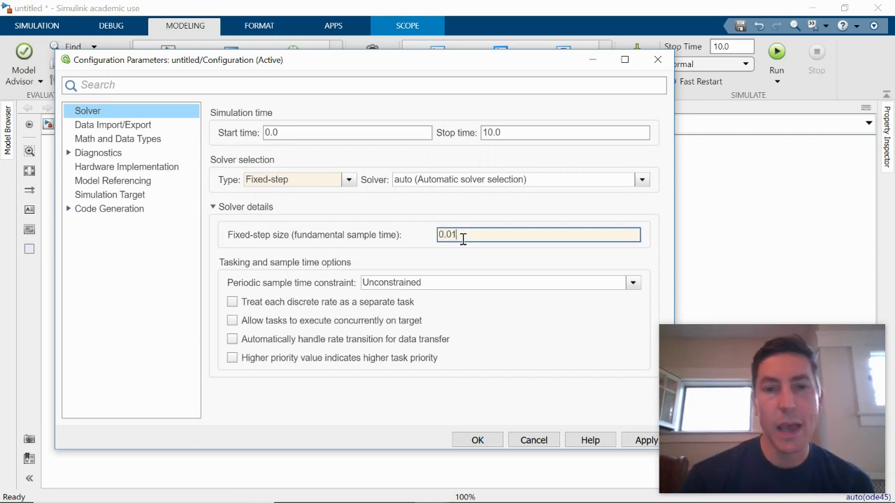
click(475, 440)
click(441, 359)
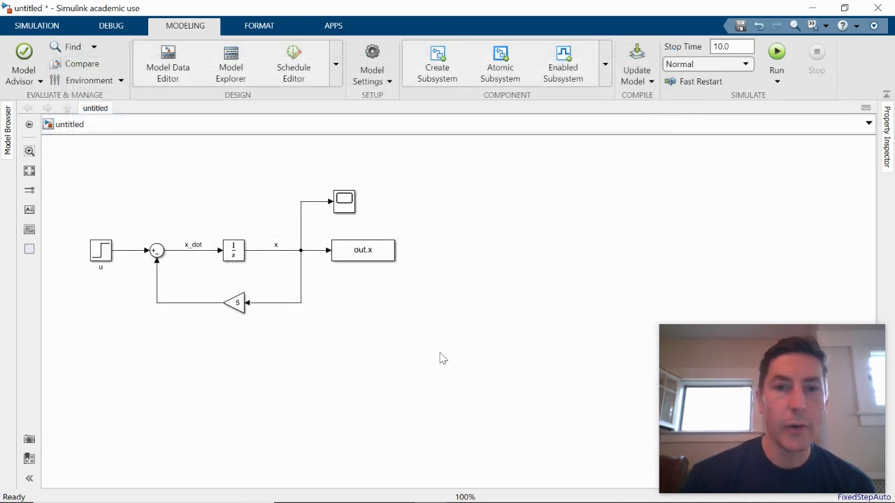
Step: Run the model again from the Simulation tab using the fixed-step solver
double_click(451, 186)
click(390, 164)
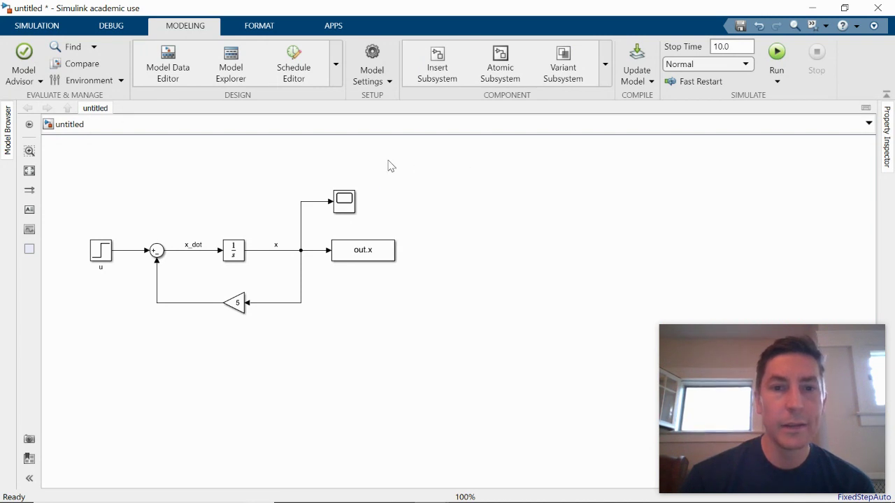
click(39, 26)
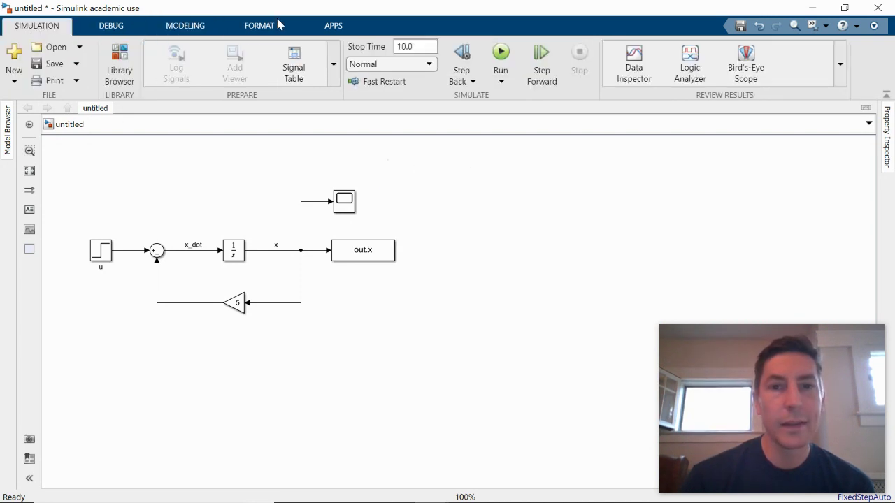
click(501, 56)
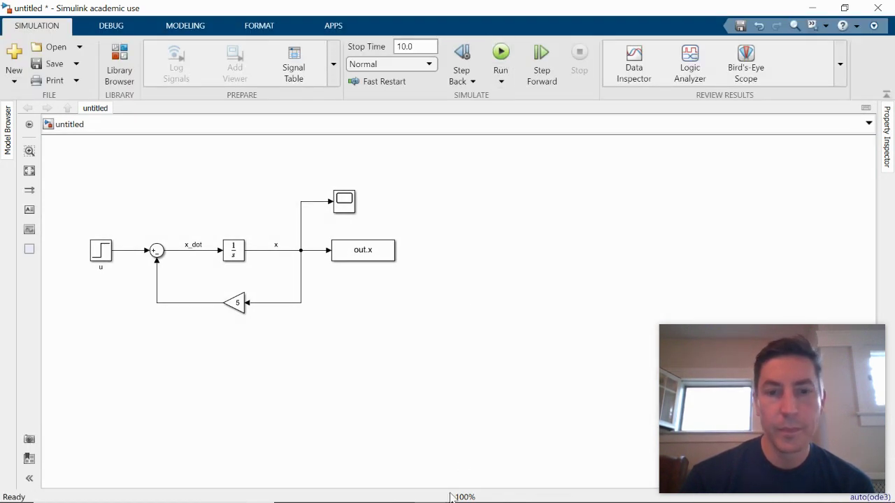
Step: Read the old Figure 1 response near t=1.28 s, then close that figure
mouse_move(439, 501)
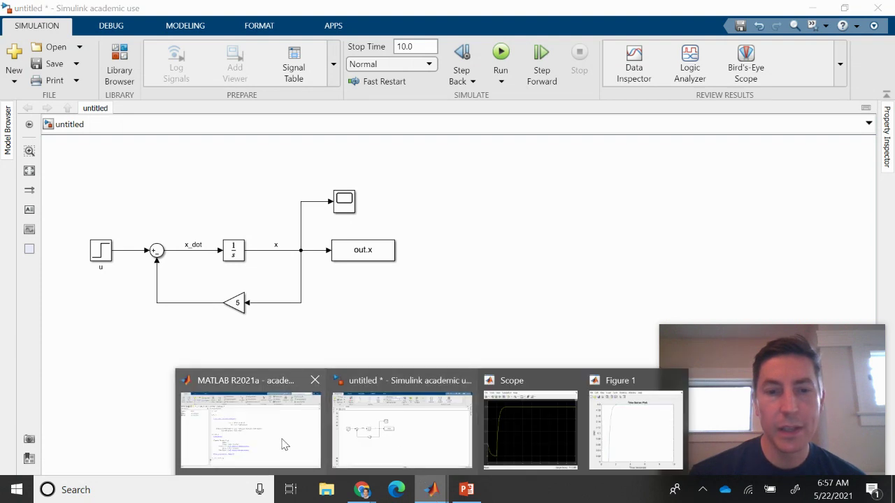
click(285, 439)
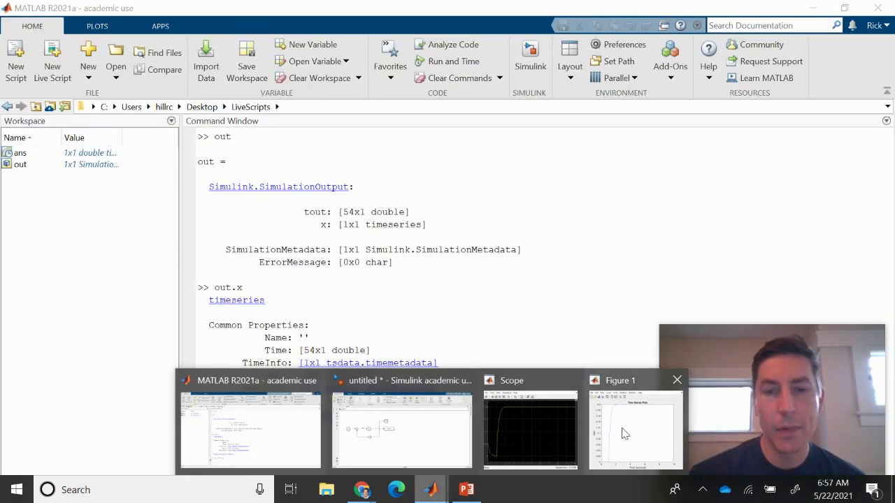
click(622, 428)
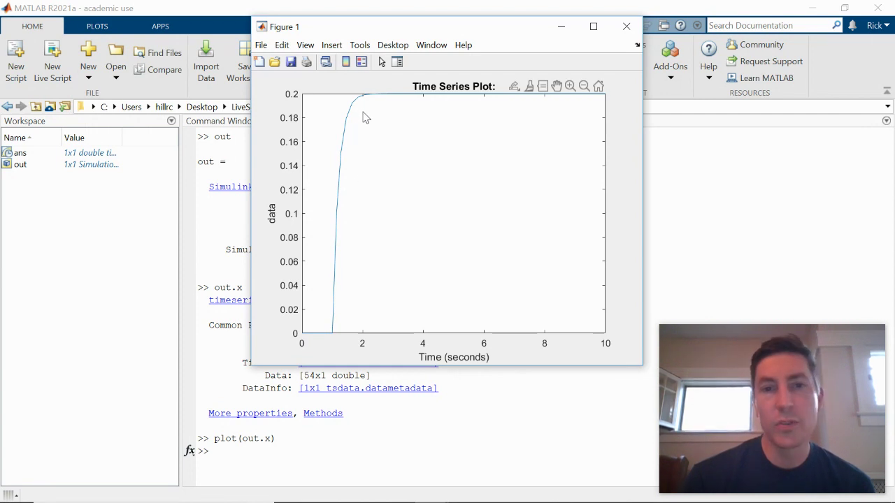
click(340, 180)
key(alt+Tab)
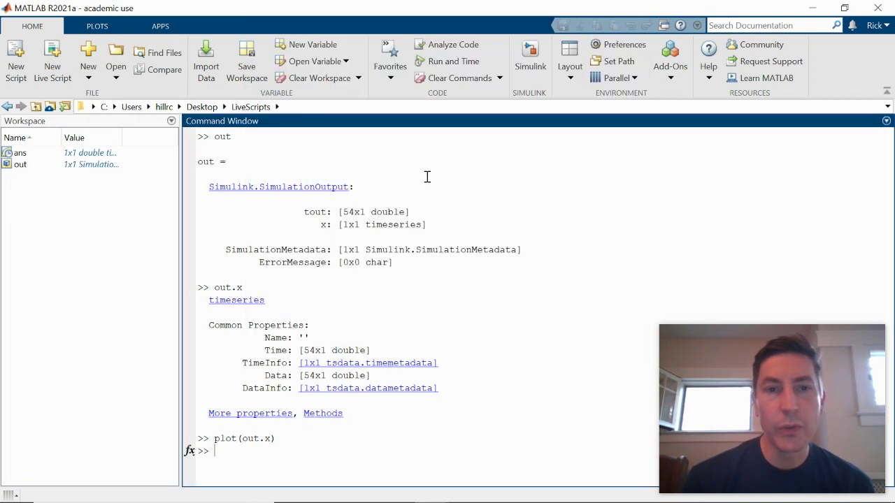
mouse_move(430, 490)
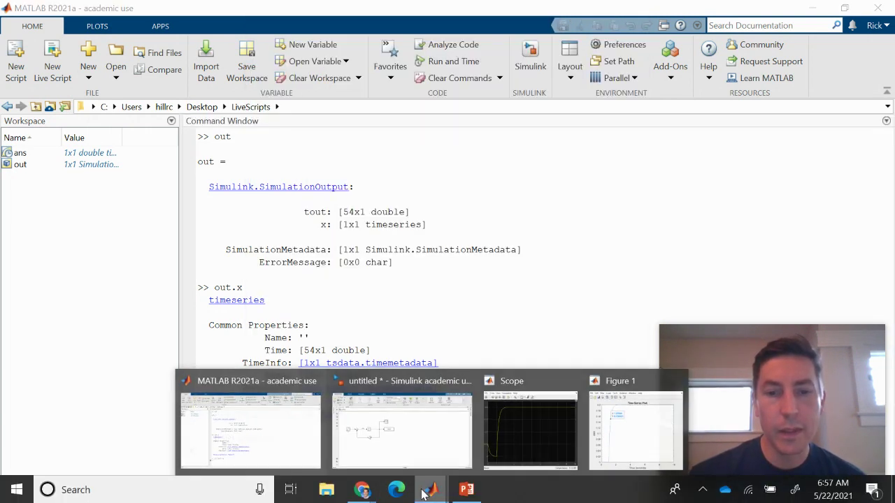
click(619, 426)
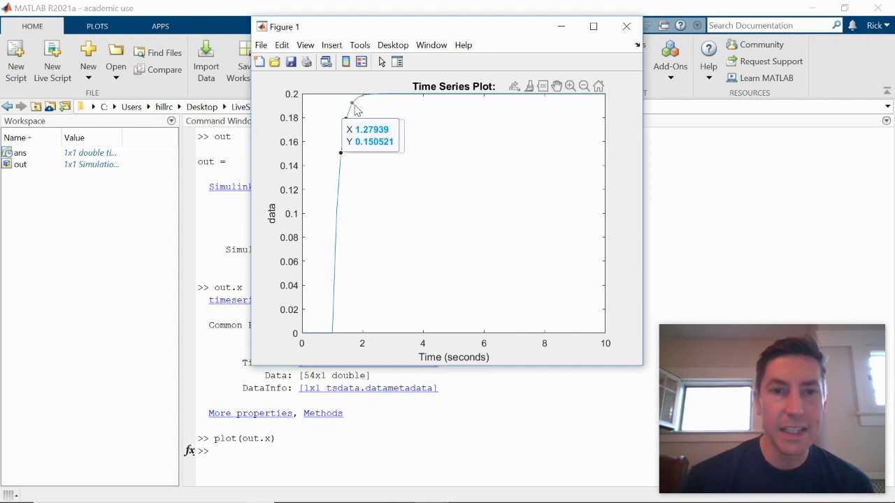
mouse_move(359, 98)
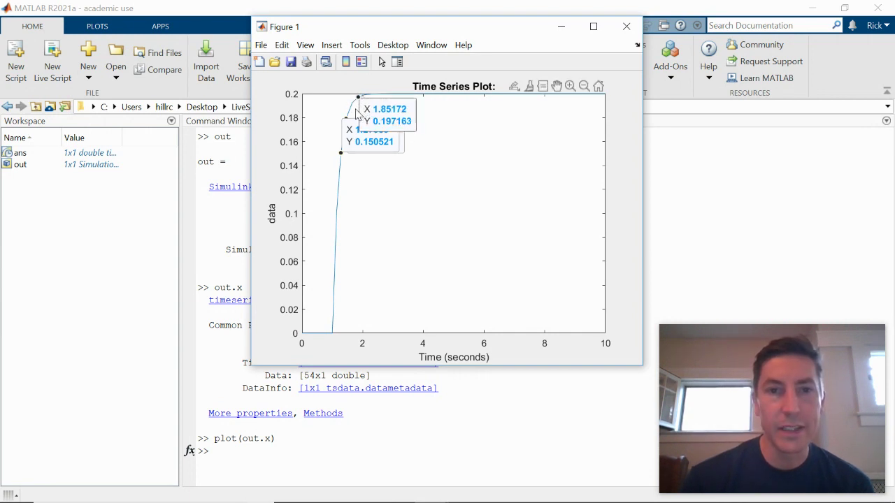
click(619, 27)
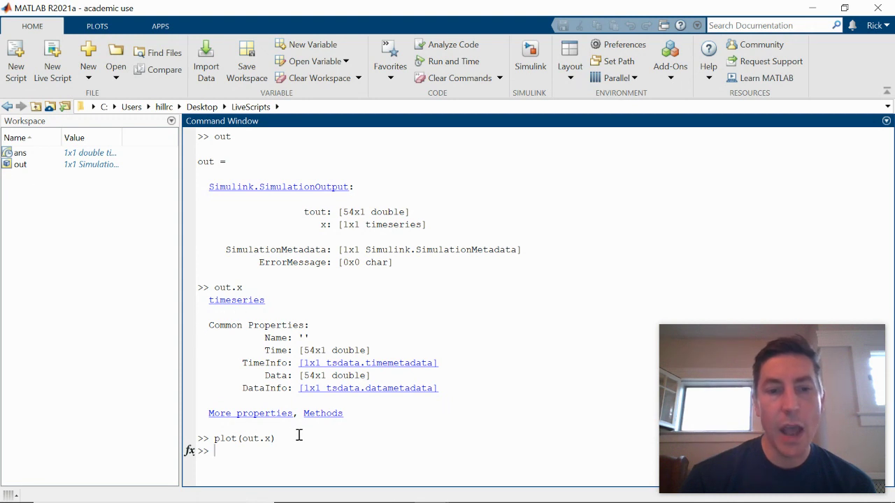
Step: Recall and rerun plot(out.x) to redraw the fixed-step response
key(Up)
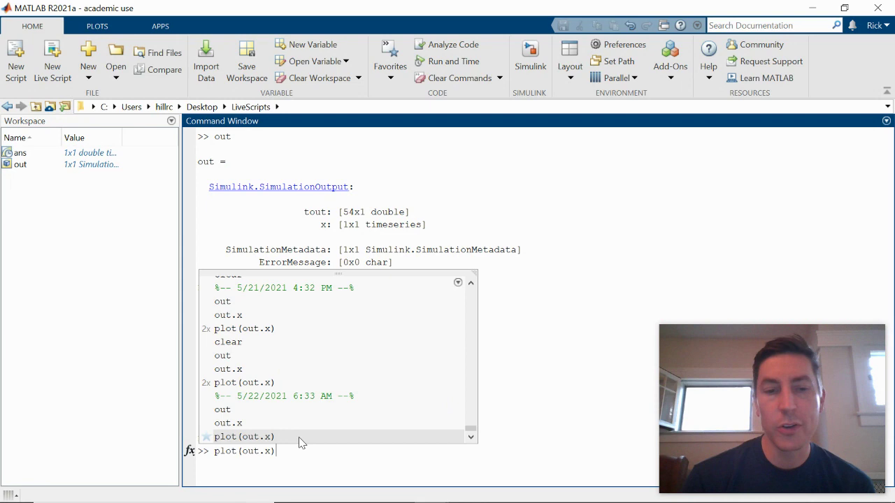
key(Return)
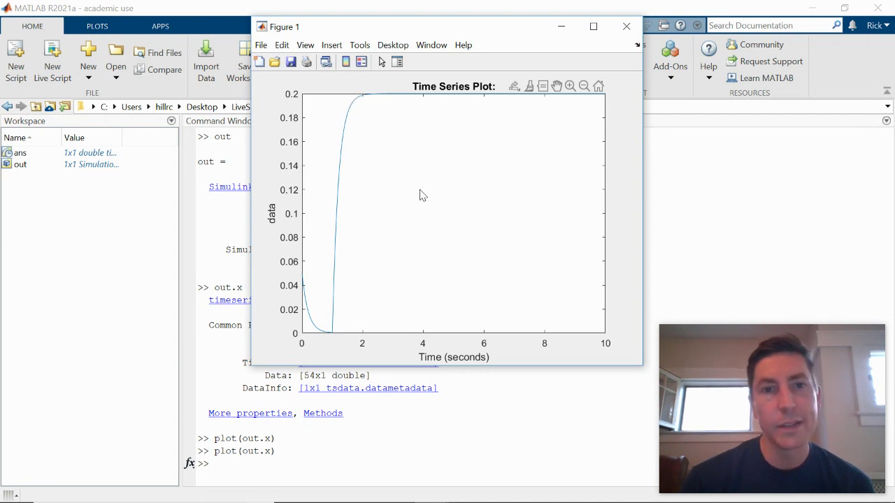
click(466, 434)
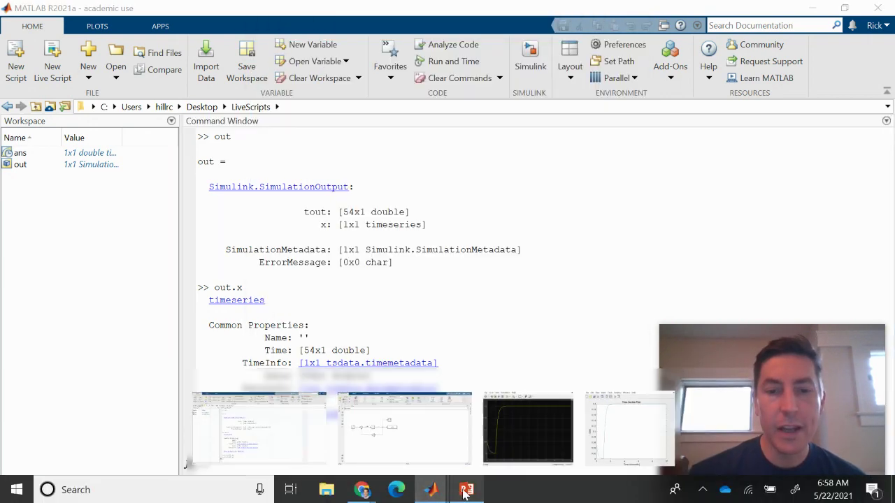
Step: Bring up PowerPoint and start the slide show on the Simulink Notes slide
click(466, 489)
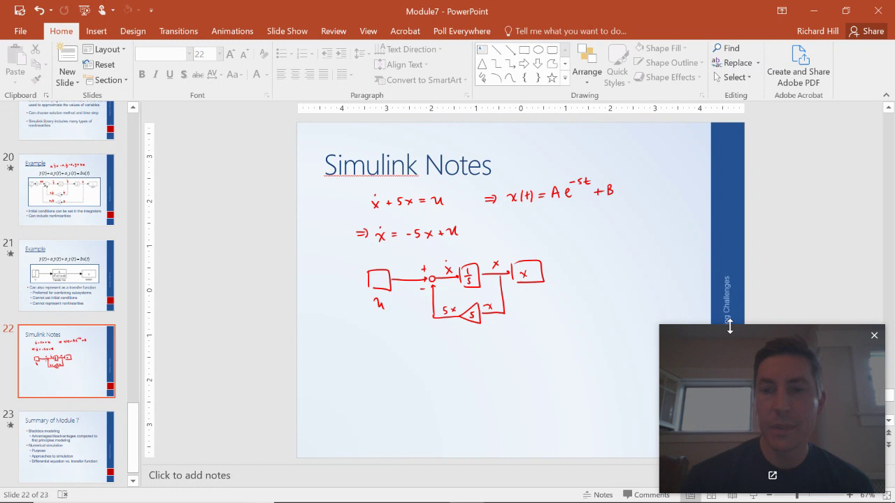
drag(757, 334, 753, 292)
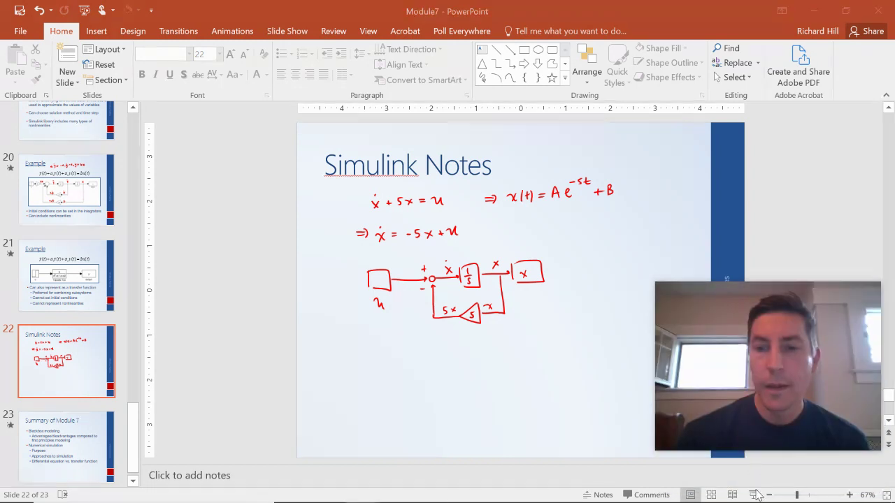
click(599, 355)
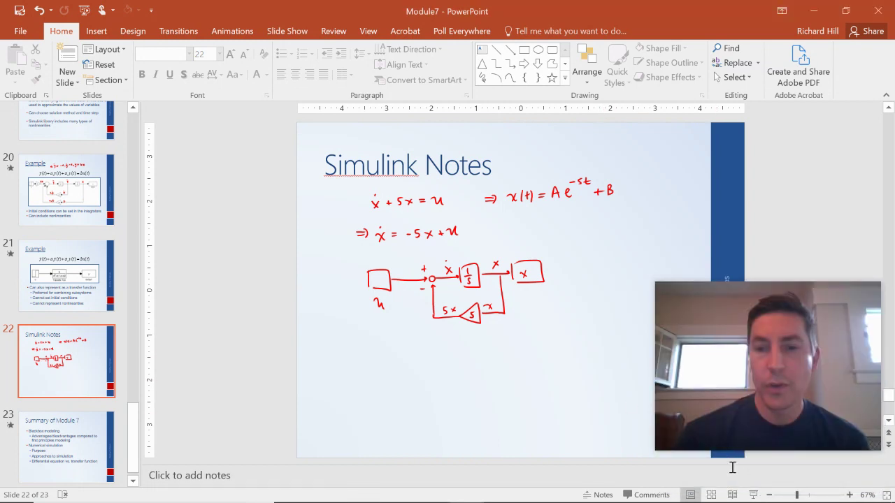
click(752, 495)
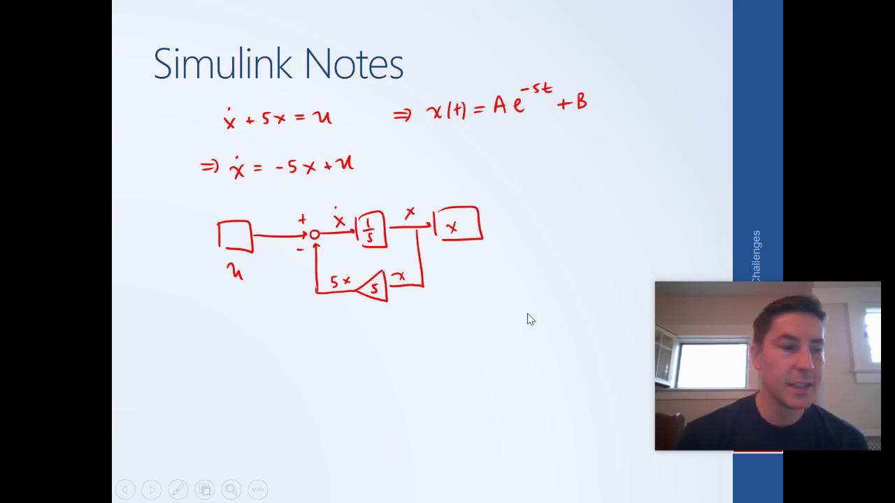